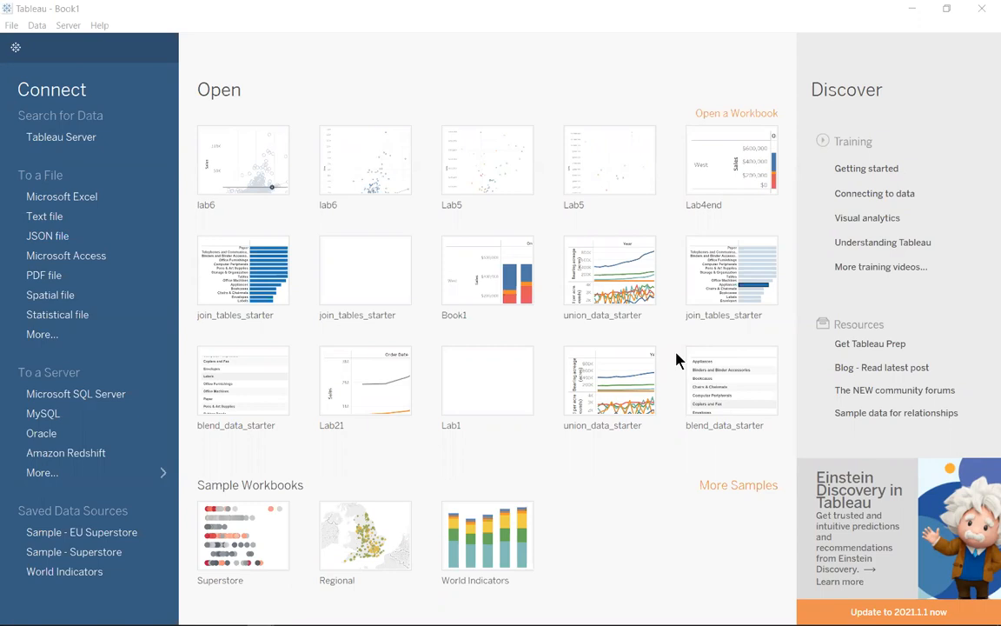
Connect to the Excel file Sample - CoffeeChain.xlsx in the Vid folder, using the CoffeeChain_Query sheet as the data source for Sheet 1.
{"action": "left_click", "coordinate": [65, 202]}
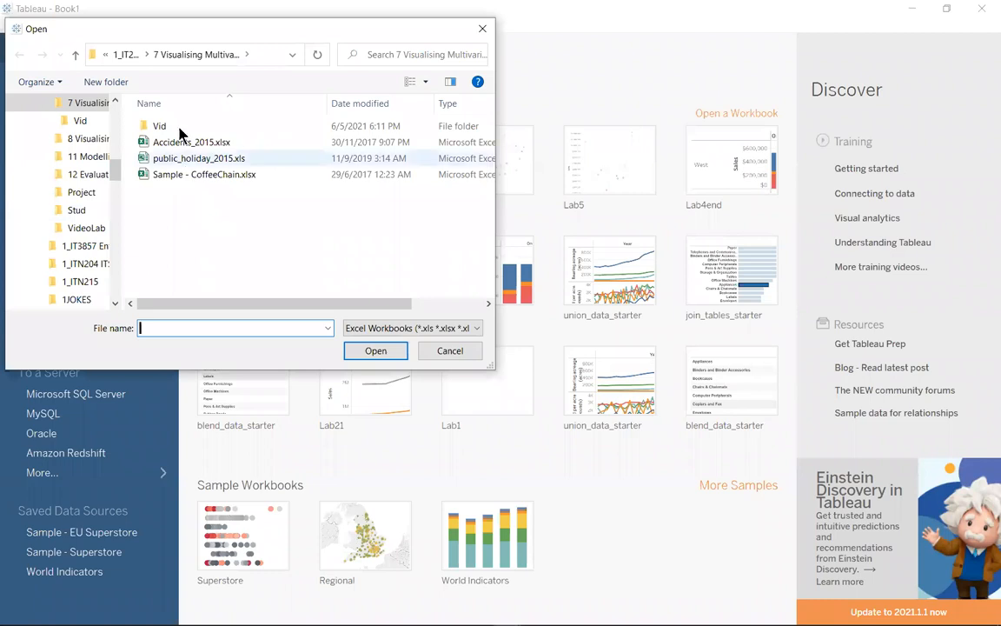
{"action": "double_click", "coordinate": [159, 127]}
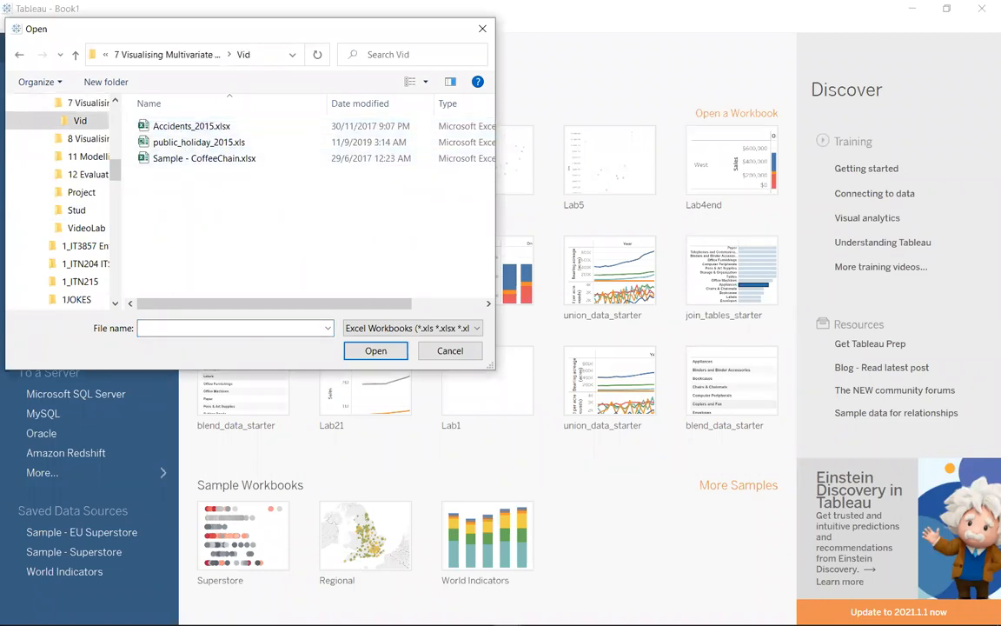
{"action": "left_click", "coordinate": [210, 159]}
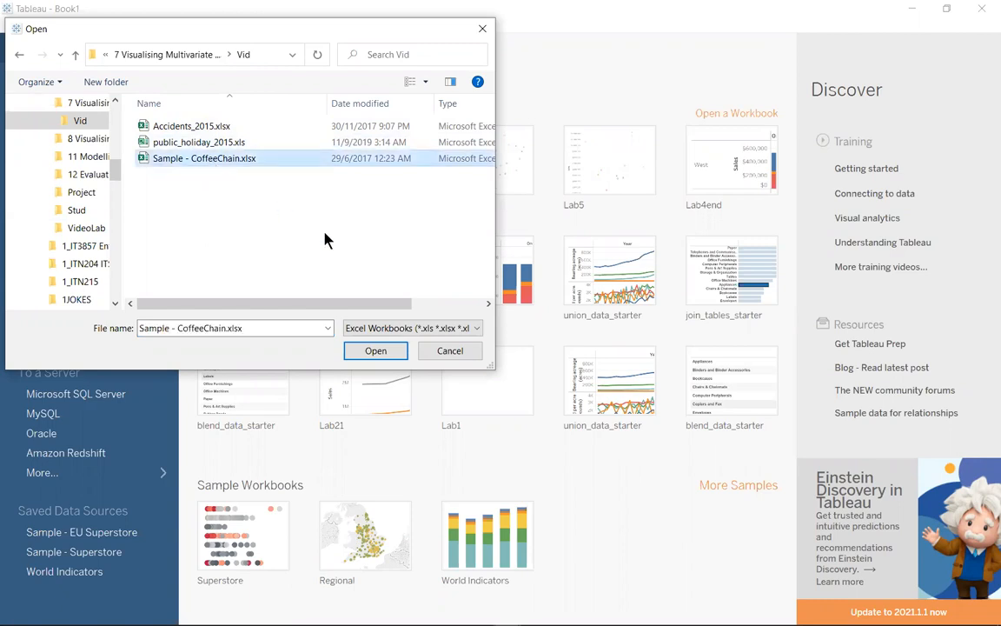
{"action": "left_click", "coordinate": [375, 352]}
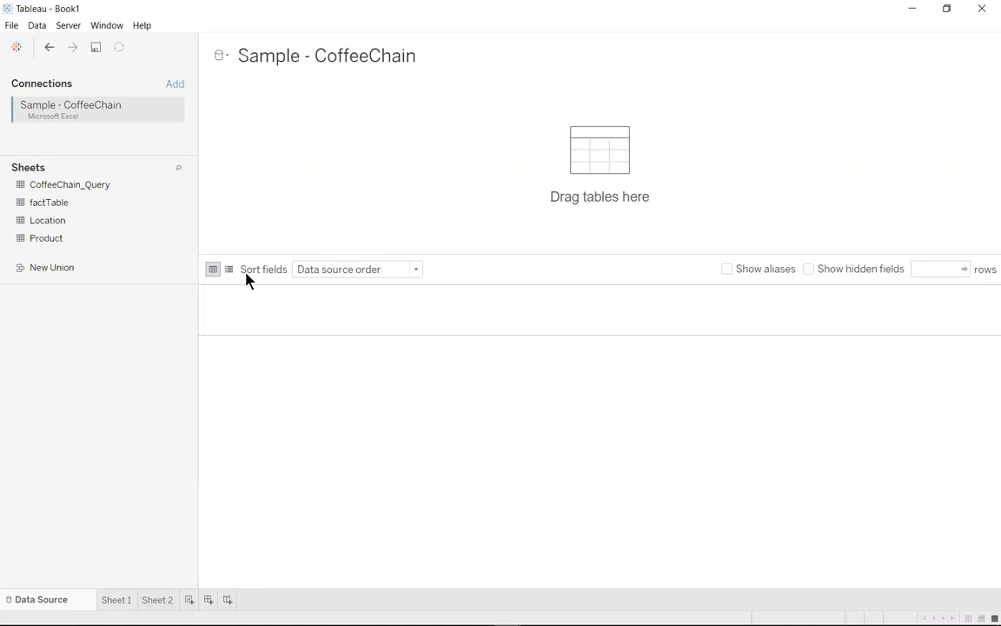
{"action": "left_click", "coordinate": [75, 191]}
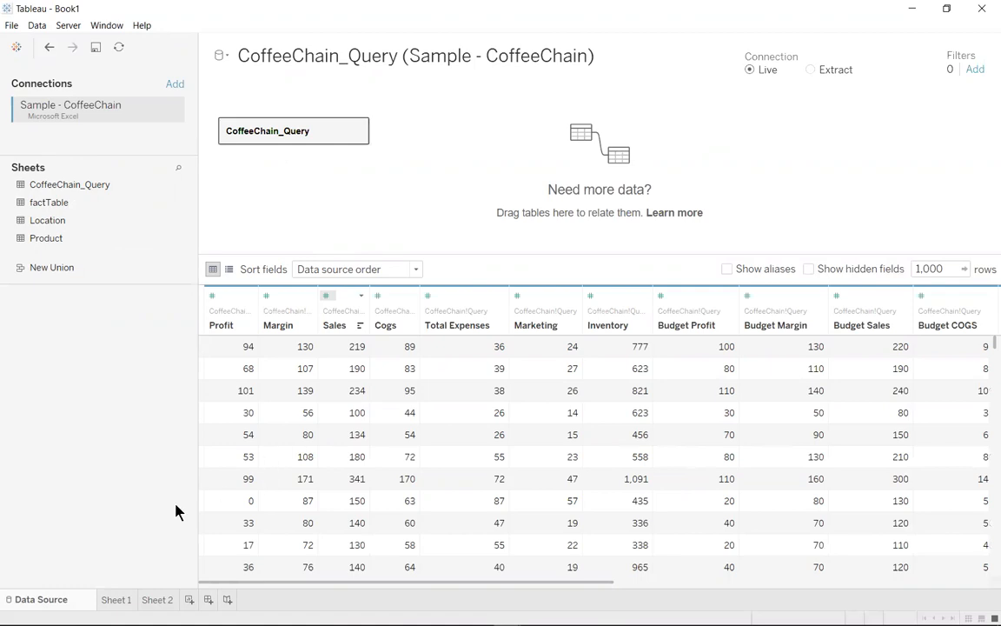
{"action": "left_click", "coordinate": [117, 599]}
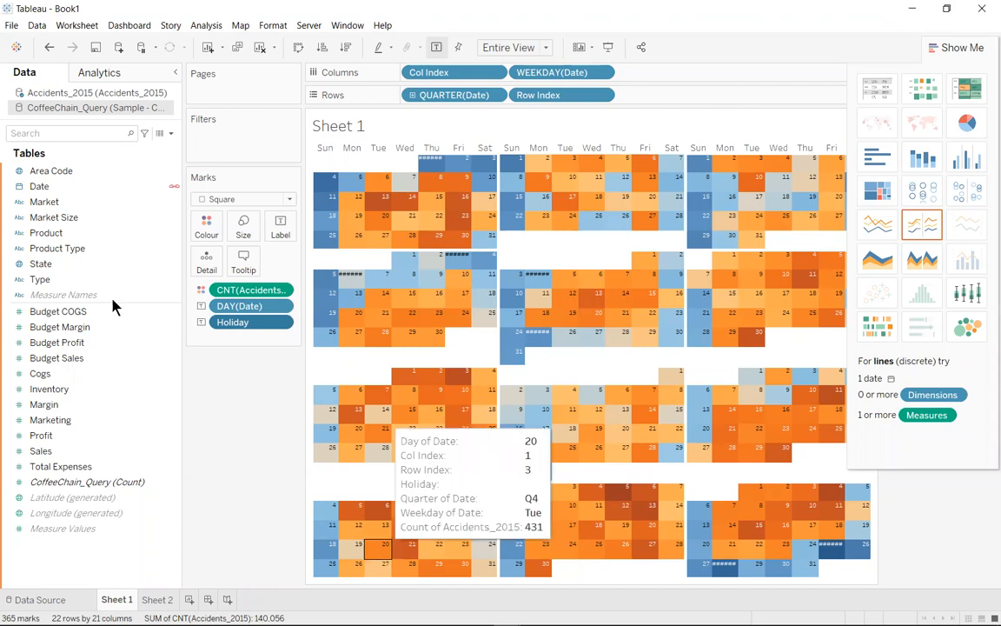
Close the current workbook and save it as Book1.twb to start from an empty workbook.
{"action": "left_click", "coordinate": [13, 28]}
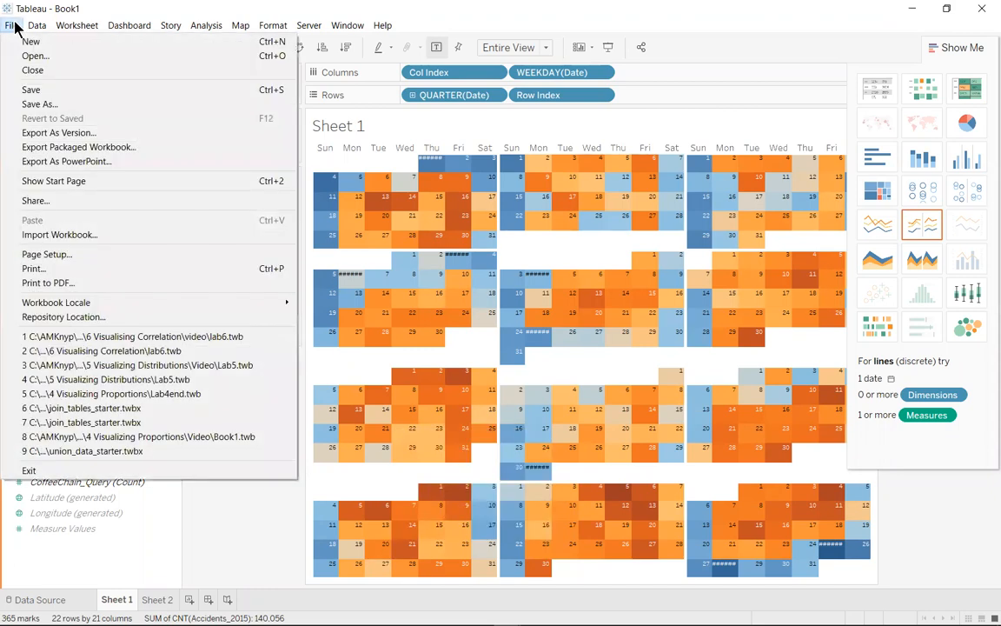
{"action": "mouse_move", "coordinate": [35, 25]}
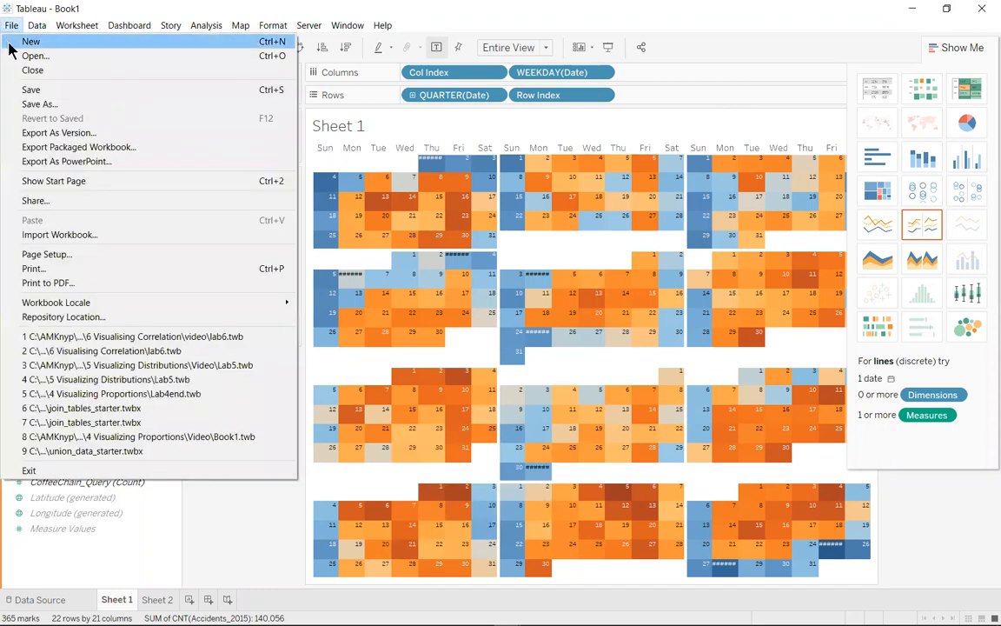
{"action": "left_click", "coordinate": [17, 43]}
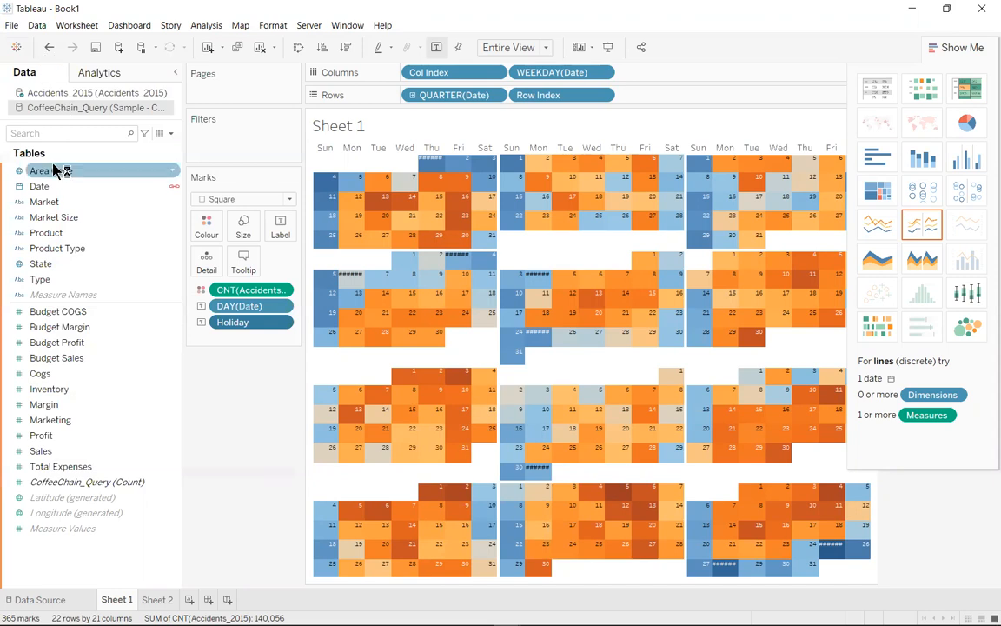
{"action": "left_click", "coordinate": [12, 27]}
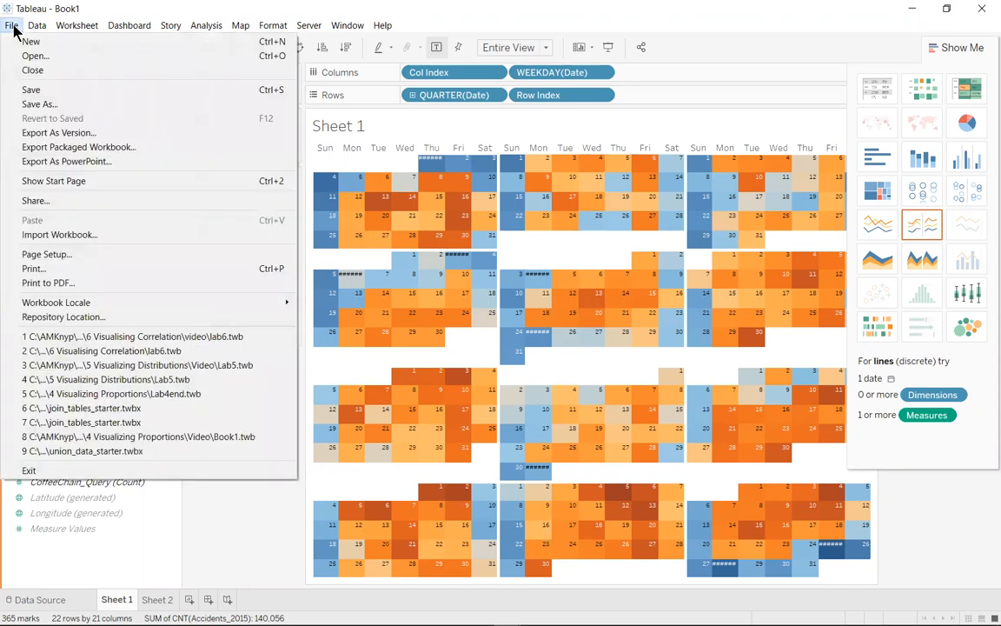
{"action": "left_click", "coordinate": [64, 76]}
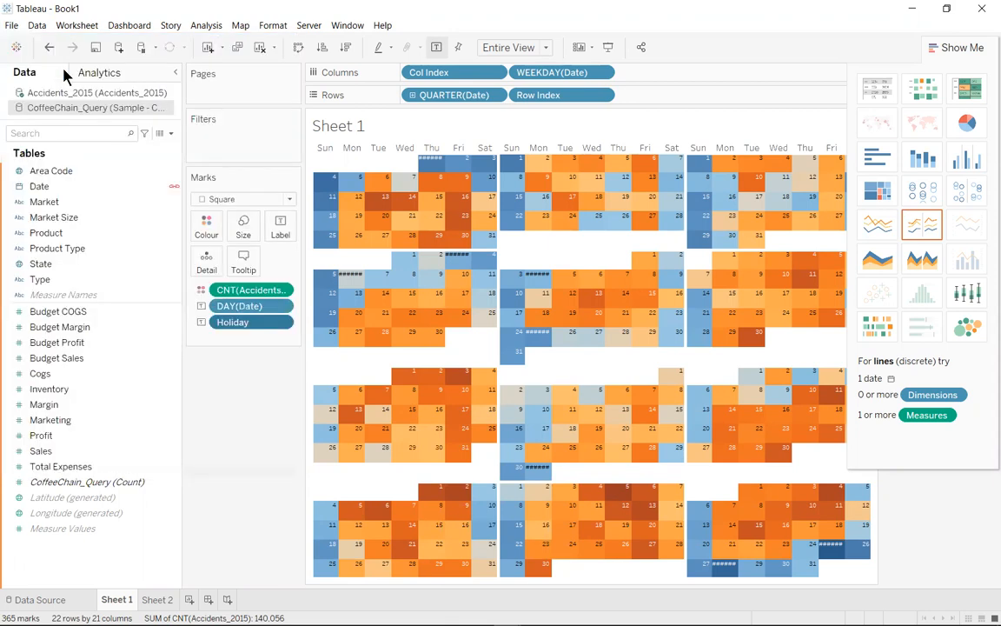
{"action": "key", "text": "Escape"}
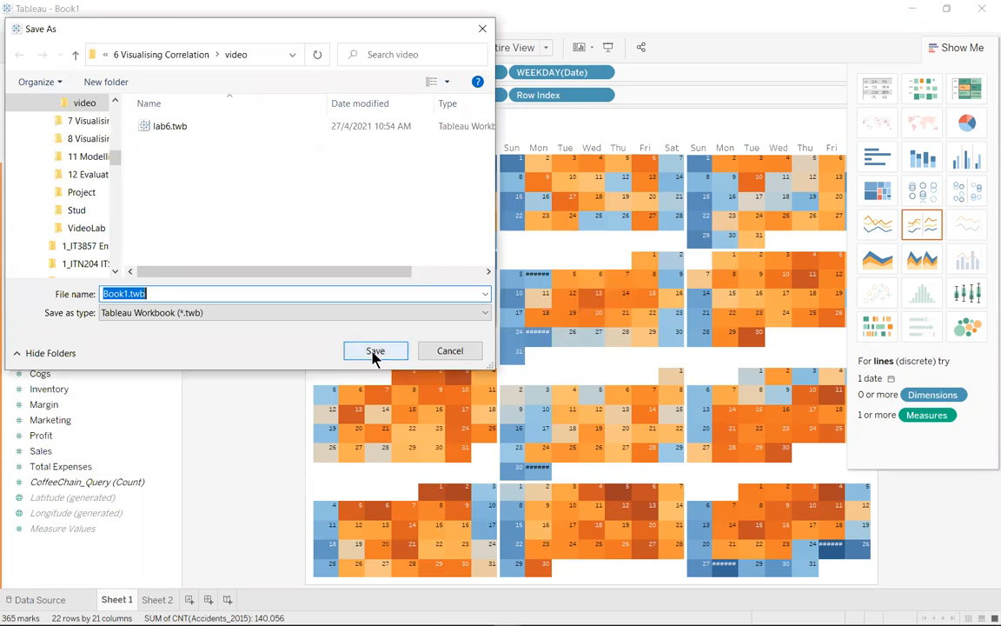
{"action": "left_click", "coordinate": [367, 353]}
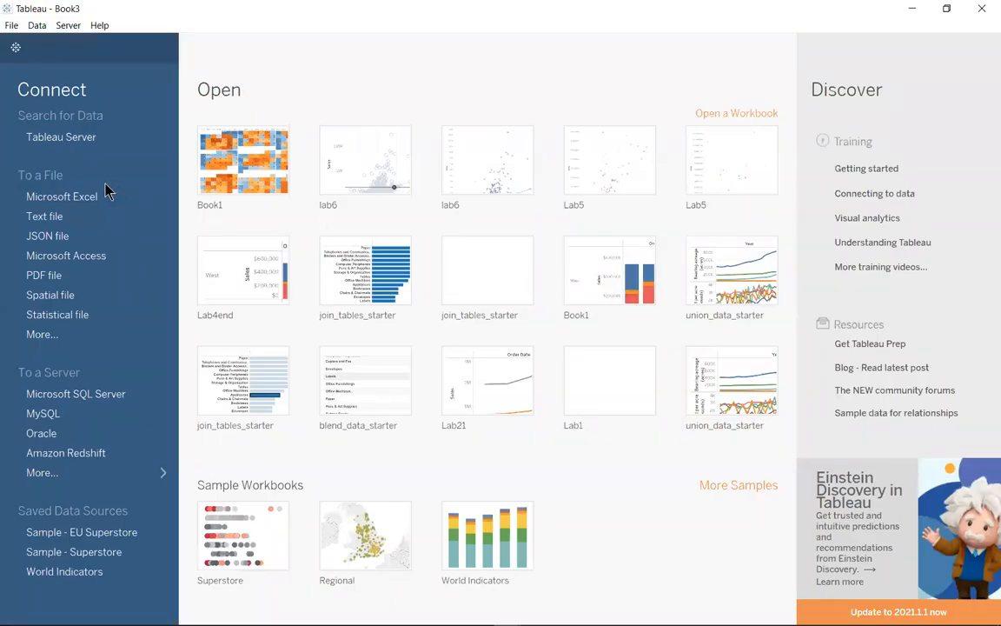
Connect the new workbook to the Excel file Sample - CoffeeChain.xlsx and add the CoffeeChain_Query sheet to the data source.
{"action": "left_click", "coordinate": [65, 198]}
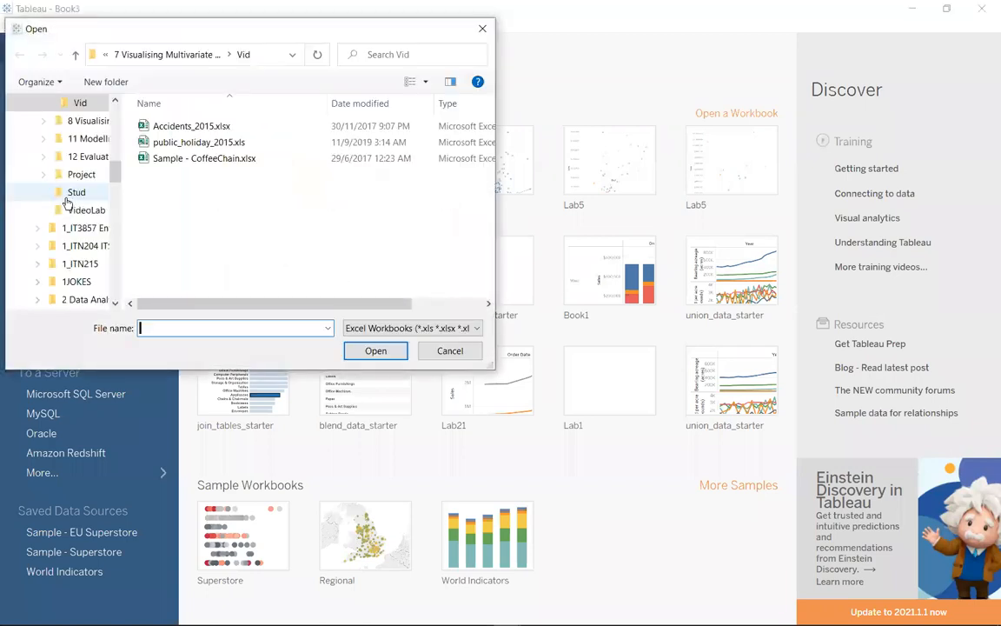
{"action": "left_click", "coordinate": [209, 159]}
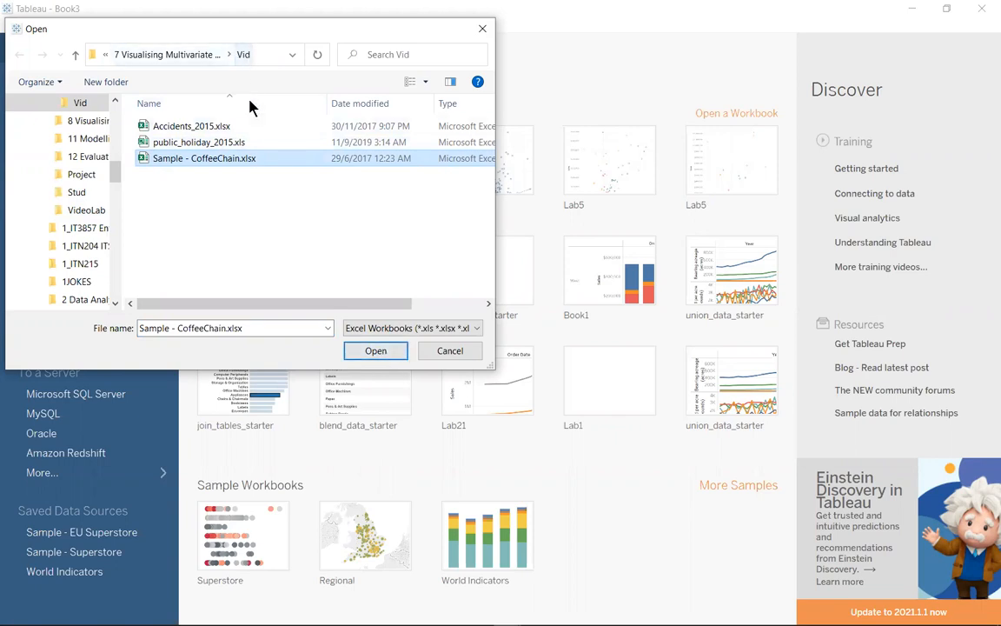
{"action": "left_click", "coordinate": [386, 357]}
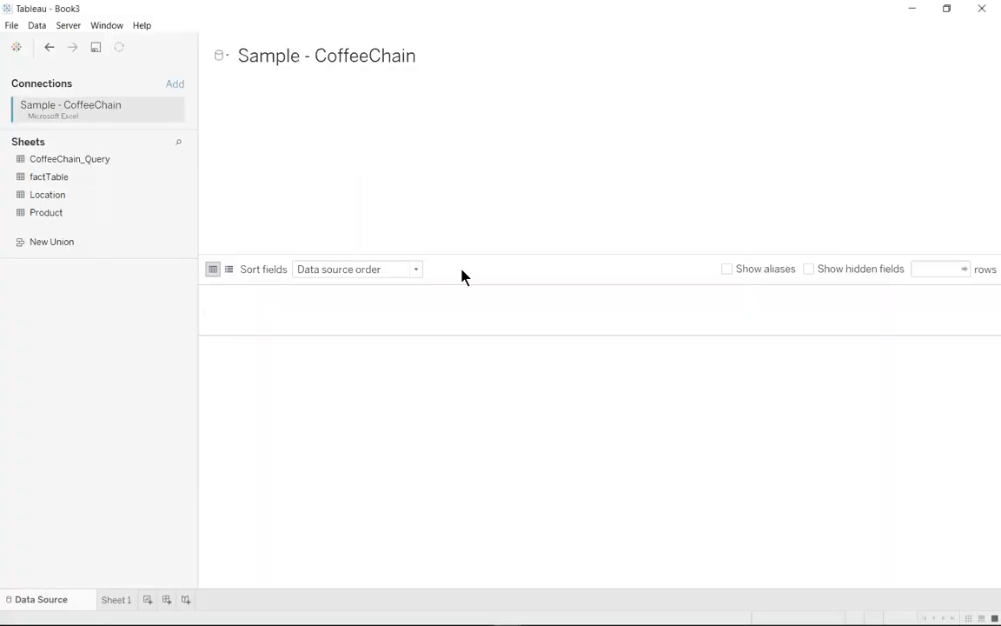
{"action": "left_click", "coordinate": [65, 160]}
{"action": "left_click_drag", "start_coordinate": [239, 156], "coordinate": [281, 157]}
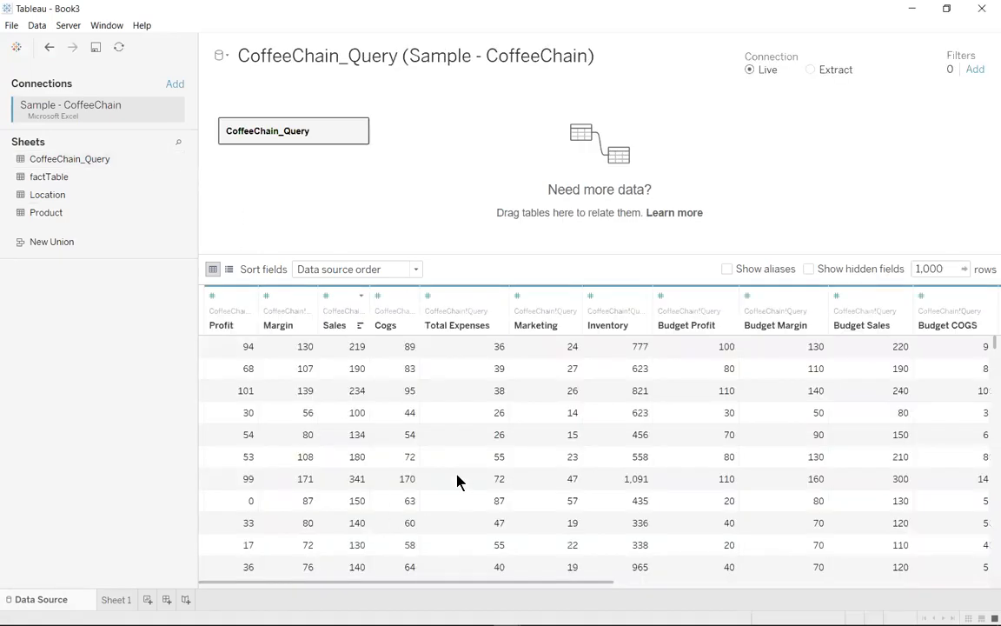
Build a Profit bar chart in Sheet 1 with Market as columns and Product Type as rows, coloured by Market.
{"action": "left_click", "coordinate": [118, 600]}
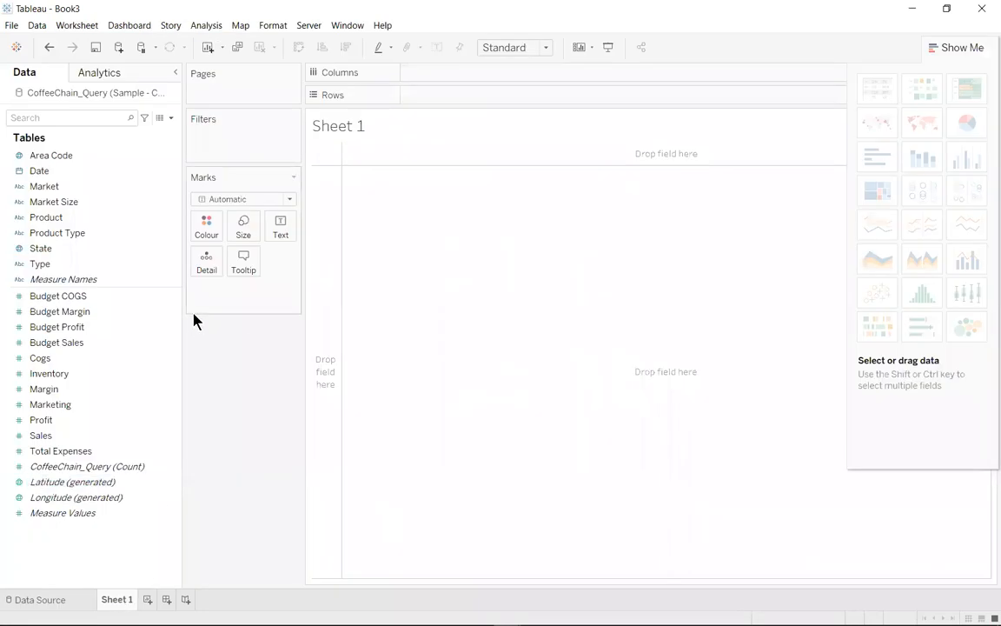
{"action": "left_click", "coordinate": [173, 219]}
{"action": "left_click", "coordinate": [95, 186]}
{"action": "left_click_drag", "start_coordinate": [96, 186], "coordinate": [469, 76]}
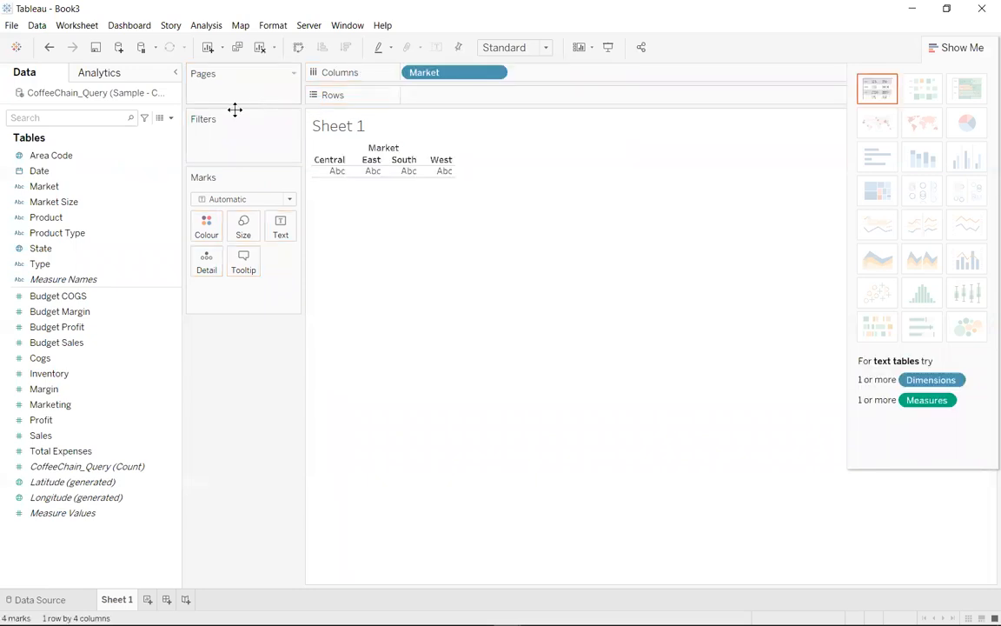
{"action": "left_click_drag", "start_coordinate": [62, 233], "coordinate": [463, 103]}
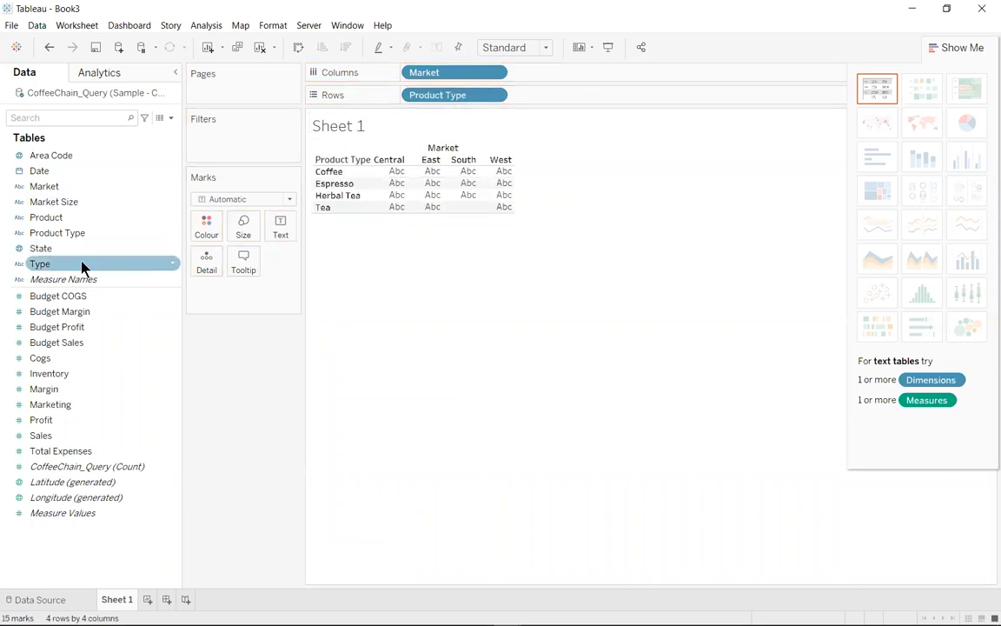
{"action": "left_click_drag", "start_coordinate": [28, 421], "coordinate": [537, 104]}
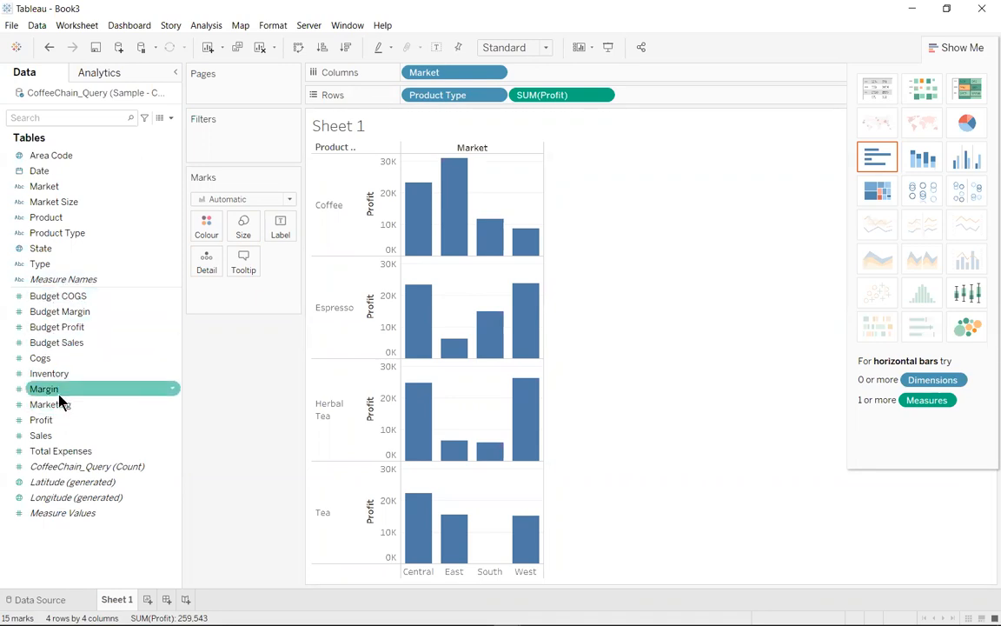
{"action": "mouse_move", "coordinate": [50, 188]}
{"action": "left_mouse_down"}
{"action": "mouse_move", "coordinate": [171, 230]}
{"action": "mouse_move", "coordinate": [223, 301]}
{"action": "mouse_move", "coordinate": [208, 229]}
{"action": "left_mouse_up"}
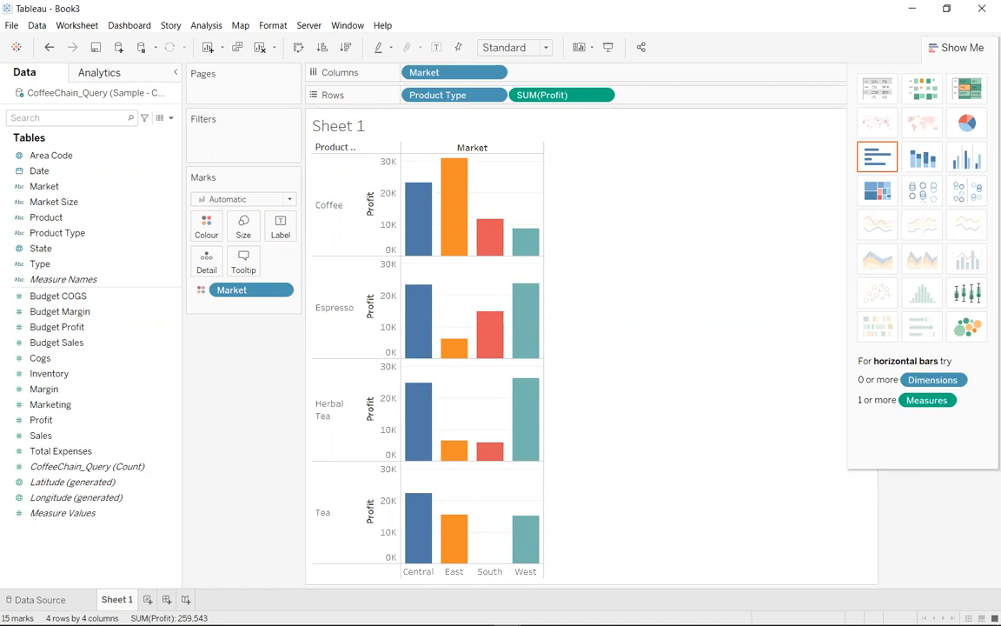
Create a bullet graph in a new worksheet from the fields Product Type, Market, Budget Sales and Sales.
{"action": "left_click", "coordinate": [148, 599]}
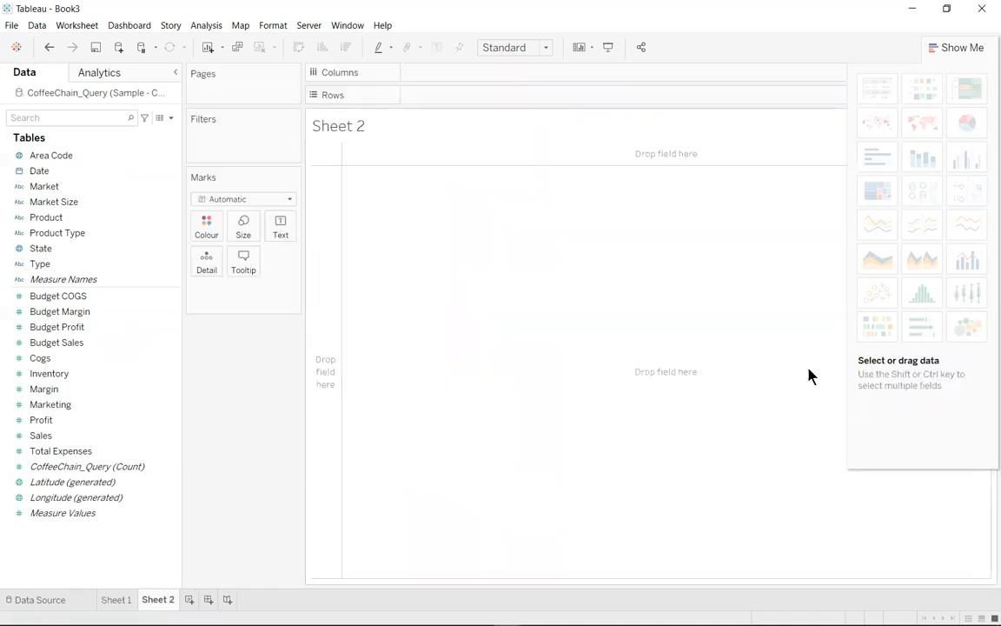
{"action": "left_click", "coordinate": [961, 51]}
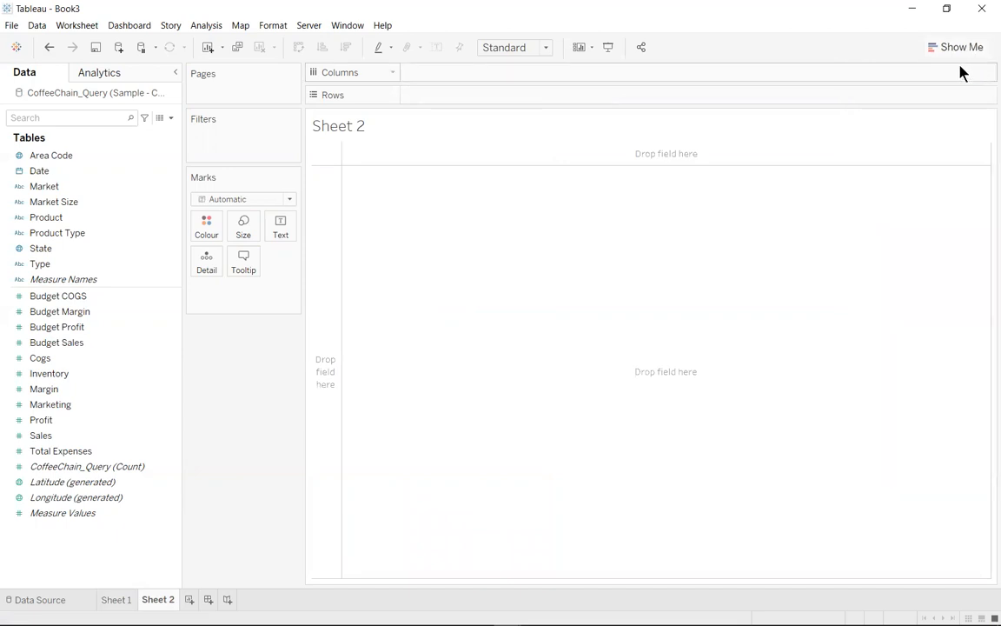
{"action": "left_click", "coordinate": [961, 51]}
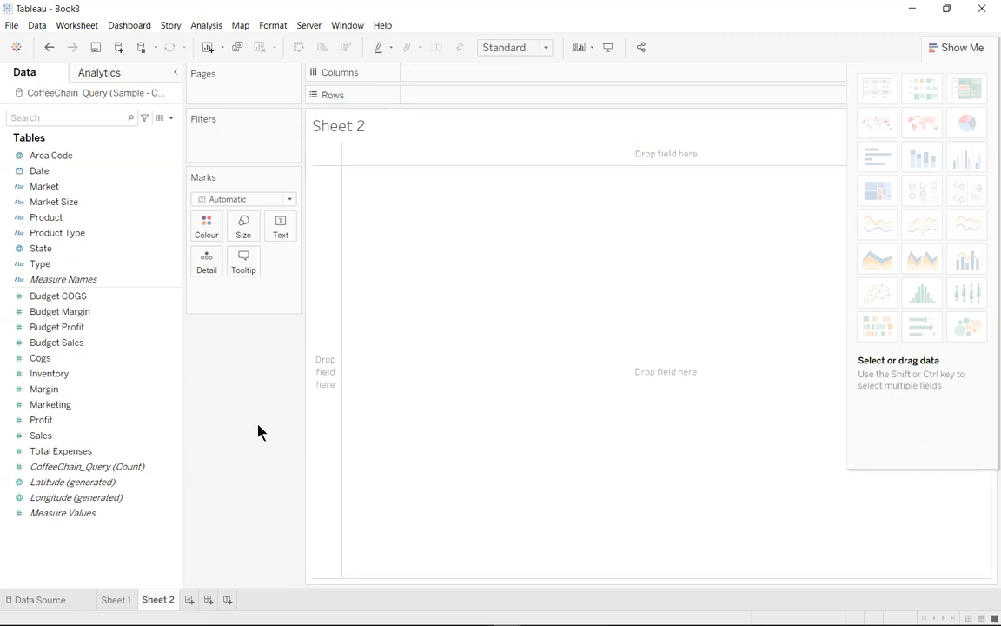
{"action": "left_click", "coordinate": [59, 236]}
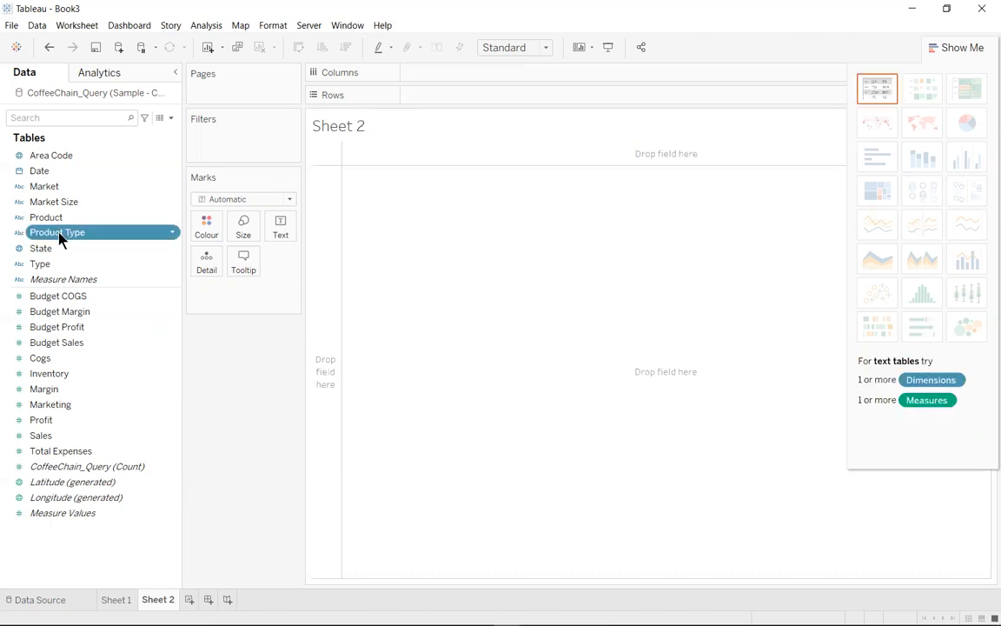
{"action": "left_click", "coordinate": [50, 187], "text": "ctrl"}
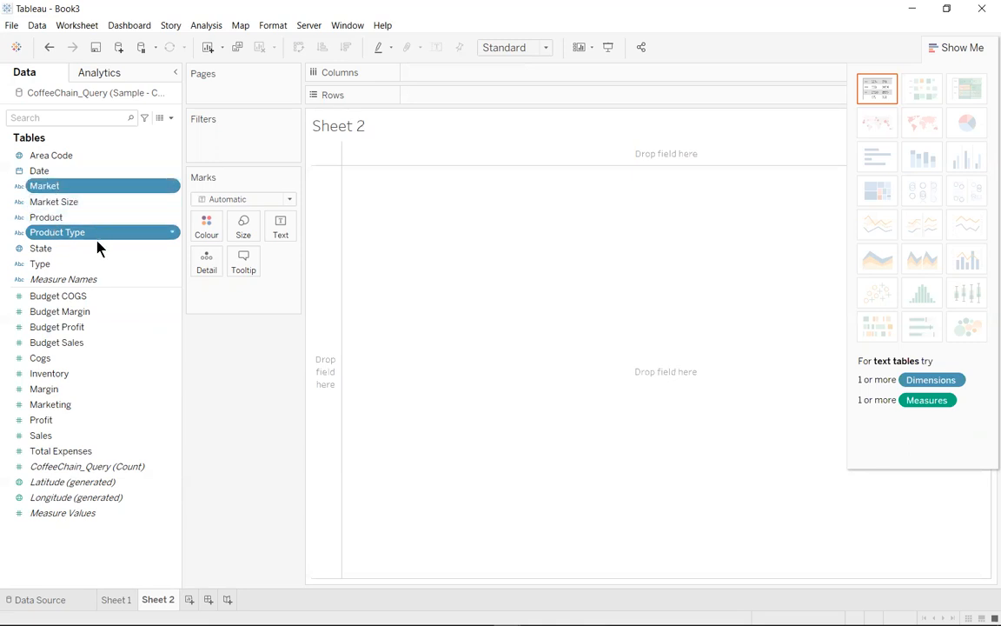
{"action": "left_click", "coordinate": [64, 343], "text": "ctrl"}
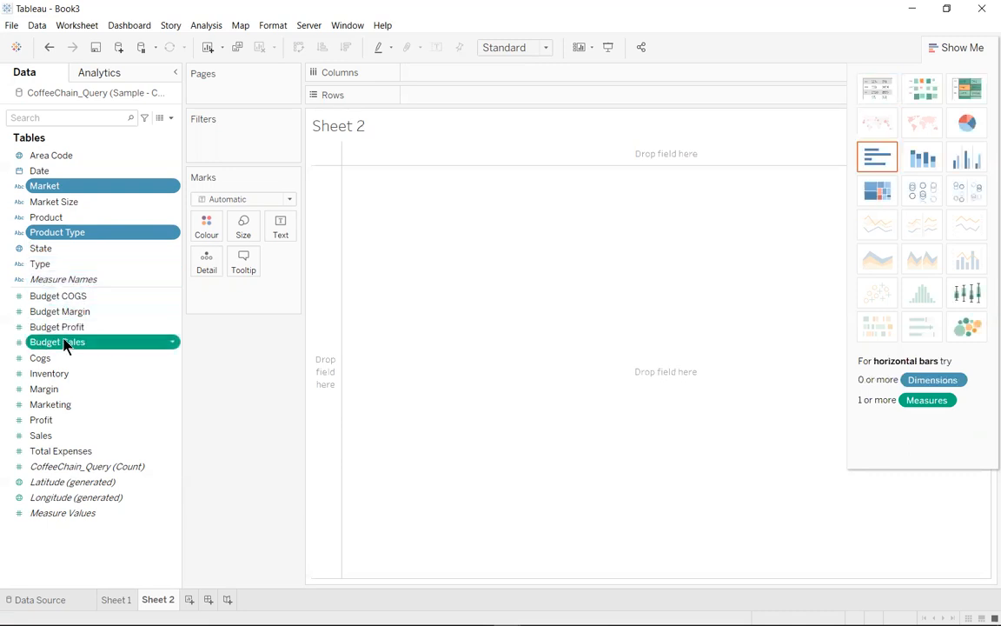
{"action": "left_click", "coordinate": [56, 437], "text": "ctrl"}
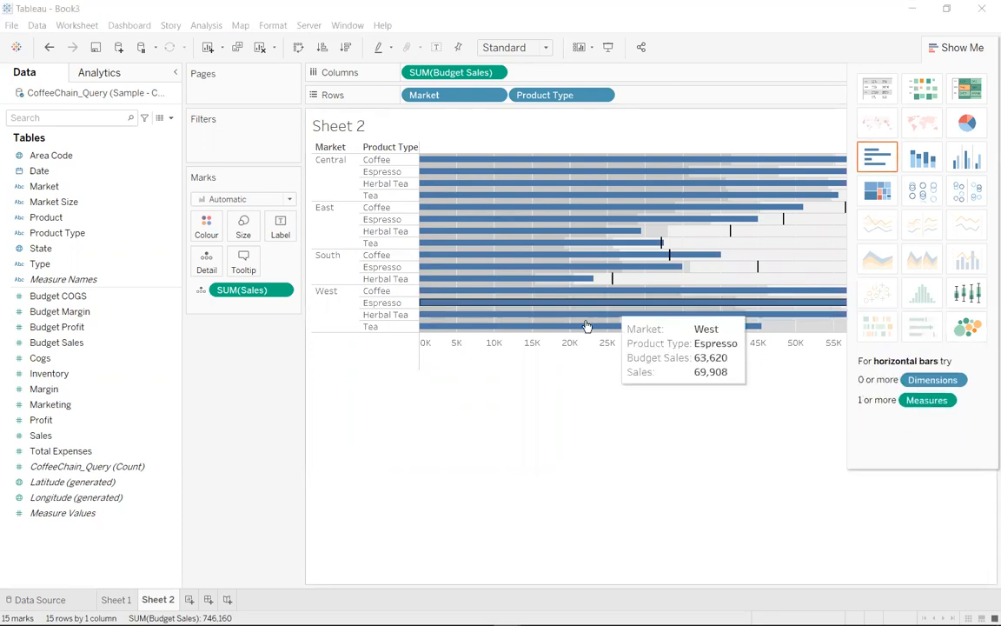
Swap the reference line fields on the Budget Sales axis so Sales forms the bars of the bullet graph.
{"action": "right_click", "coordinate": [620, 366]}
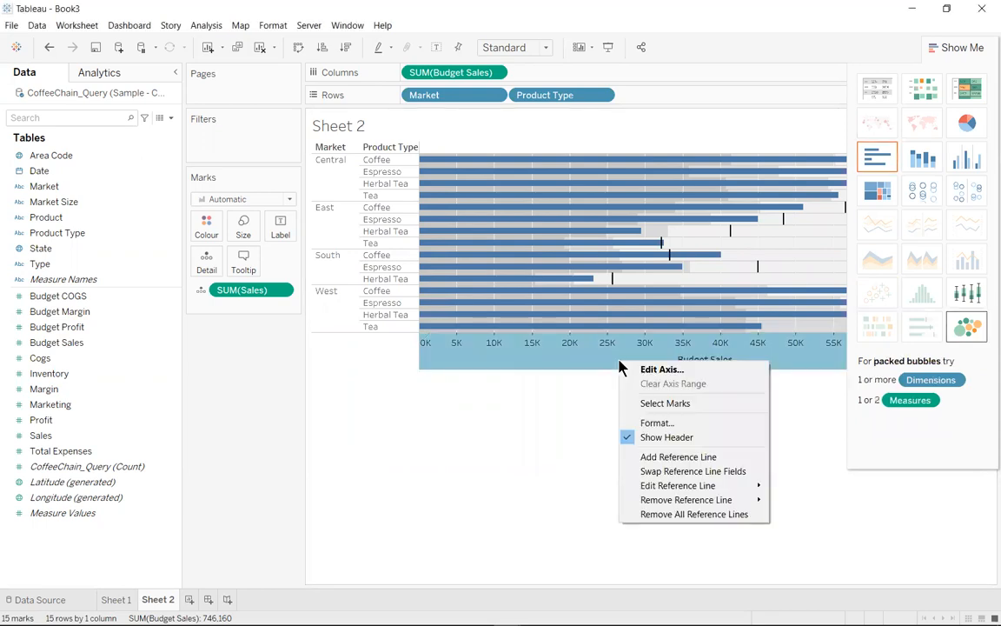
{"action": "left_click", "coordinate": [703, 475]}
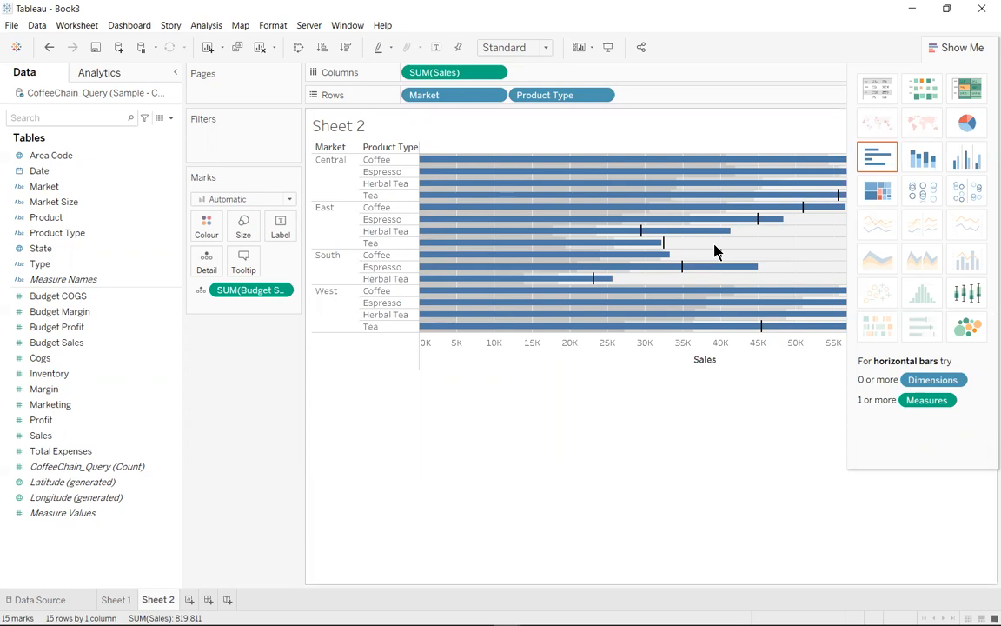
{"action": "mouse_move", "coordinate": [704, 271]}
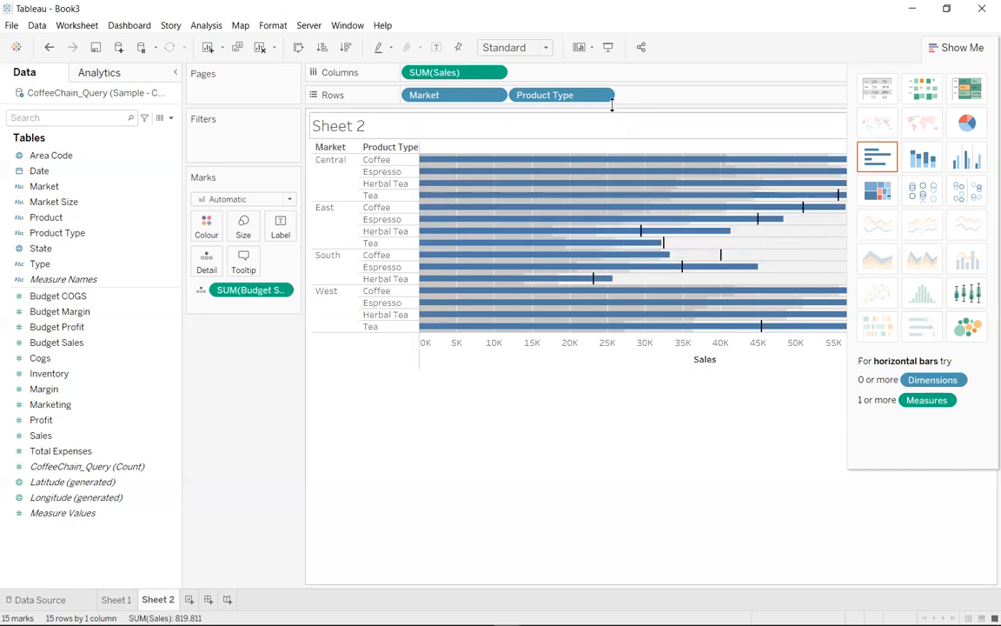
Set the fit of the Sheet 2 bullet graph to Entire View.
{"action": "left_click", "coordinate": [548, 49]}
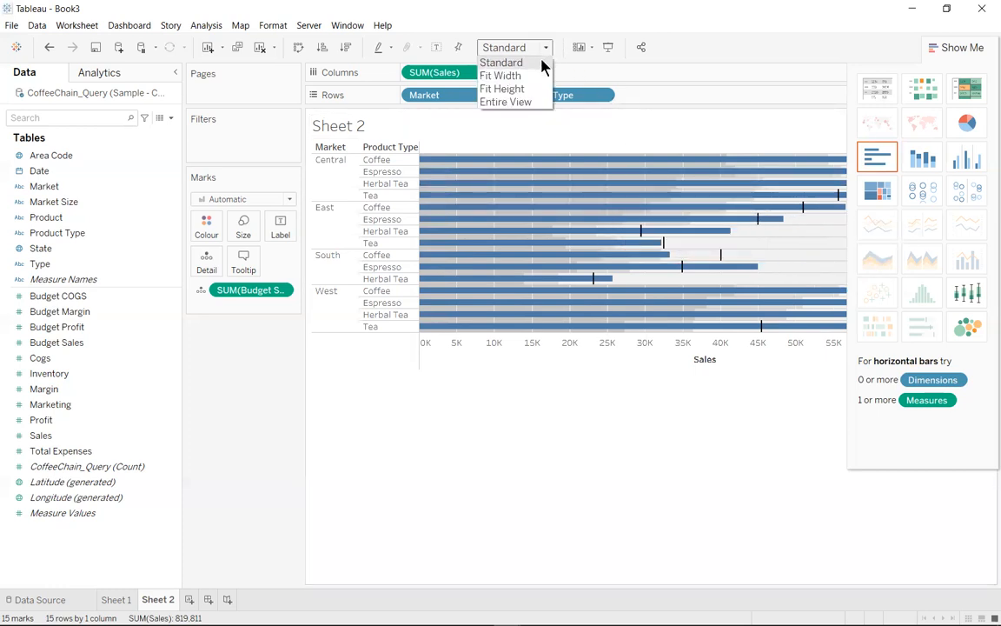
{"action": "left_click", "coordinate": [520, 101]}
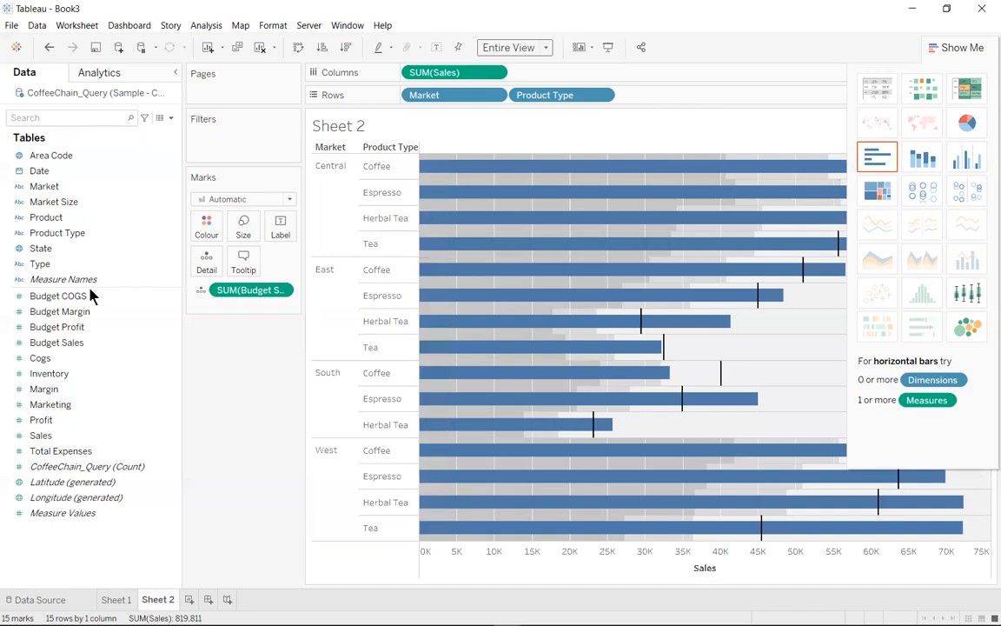
{"action": "left_click", "coordinate": [106, 342]}
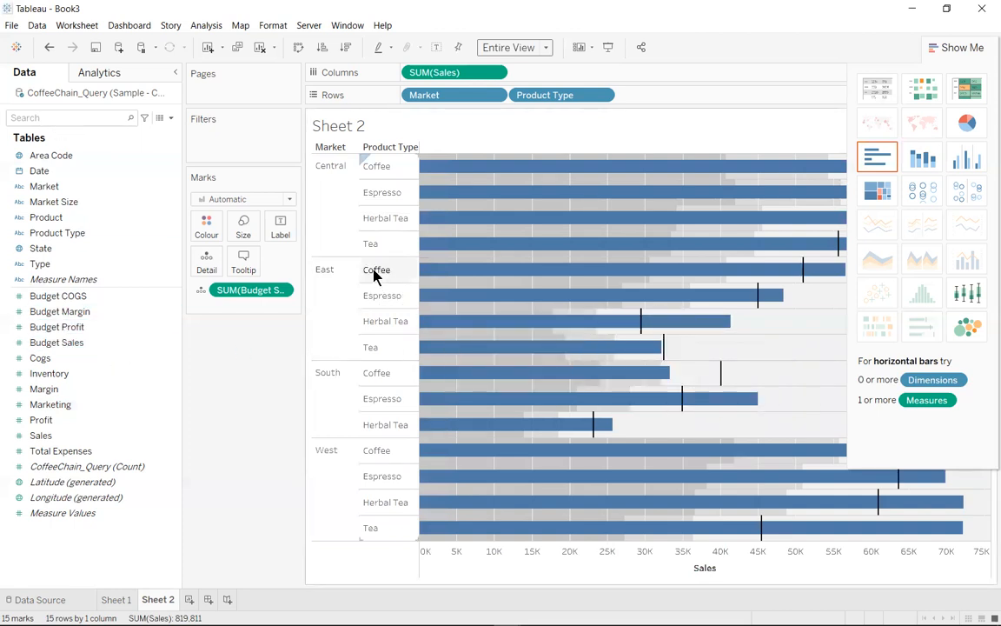
Connect the workbook to the Excel file Accidents_2015.xlsx as an additional data source.
{"action": "left_click", "coordinate": [15, 48]}
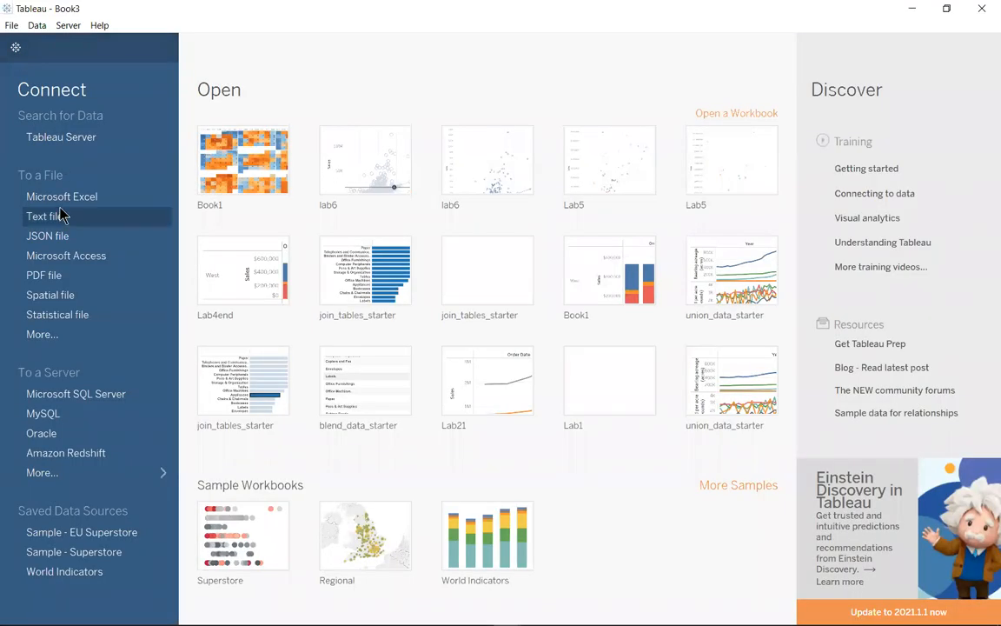
{"action": "left_click", "coordinate": [62, 198]}
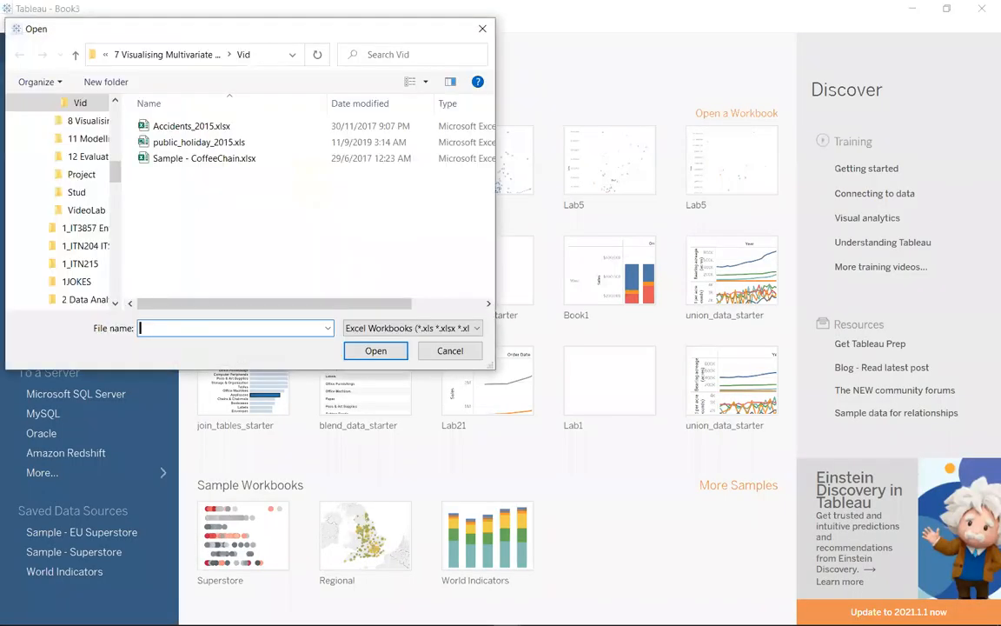
{"action": "left_click", "coordinate": [190, 127]}
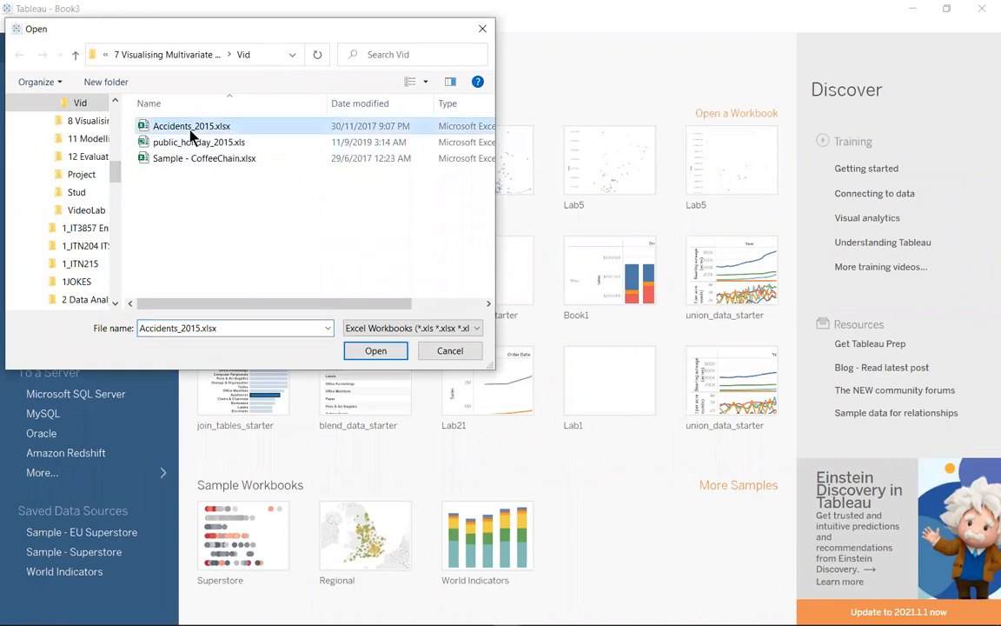
{"action": "left_click", "coordinate": [382, 352]}
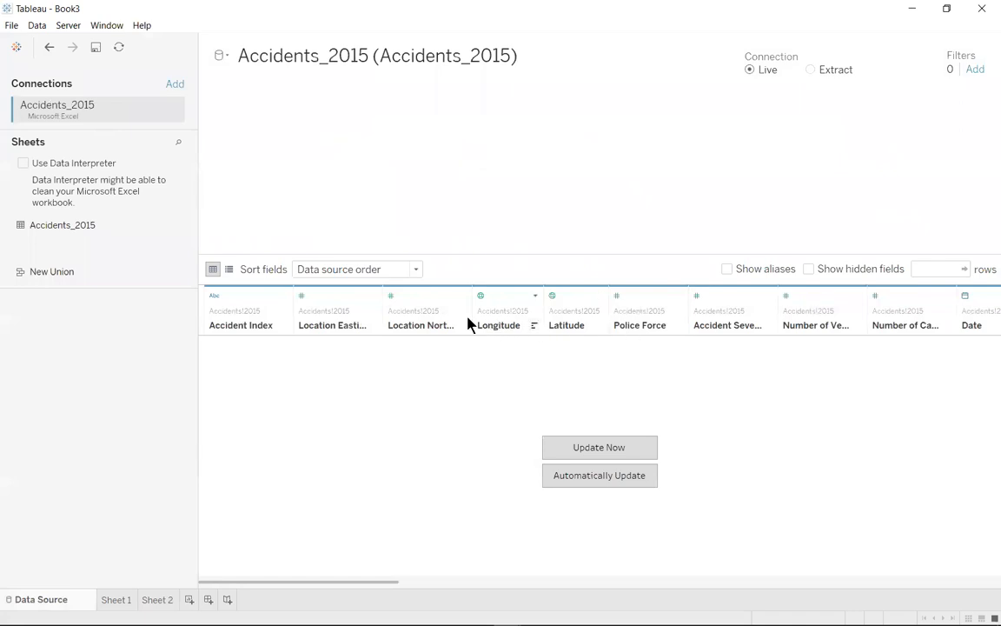
Add a new worksheet and place the accidents Date field on columns, broken down by Weekday.
{"action": "left_click", "coordinate": [165, 600]}
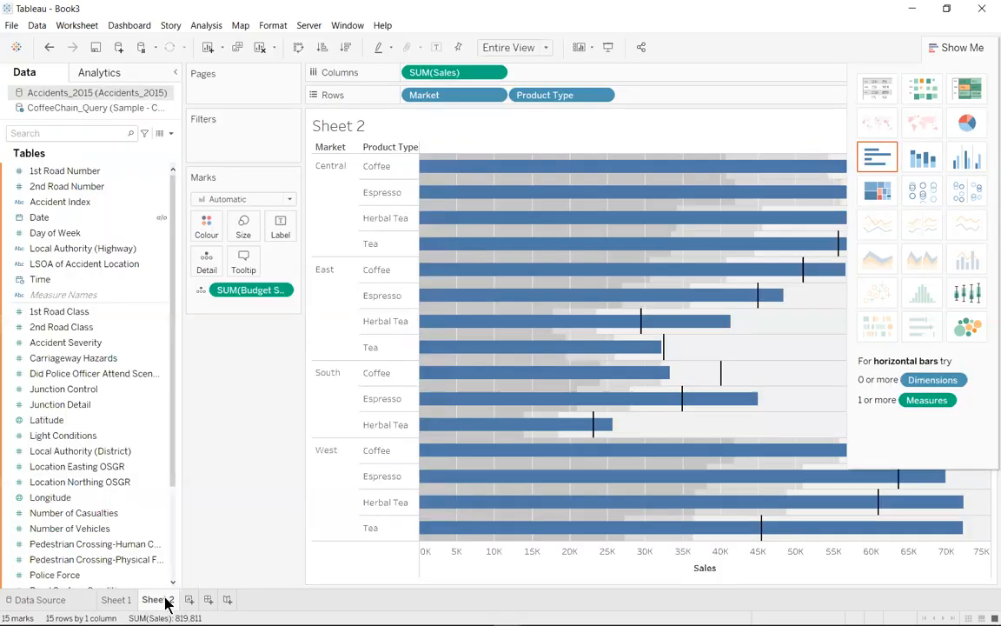
{"action": "left_click", "coordinate": [189, 600]}
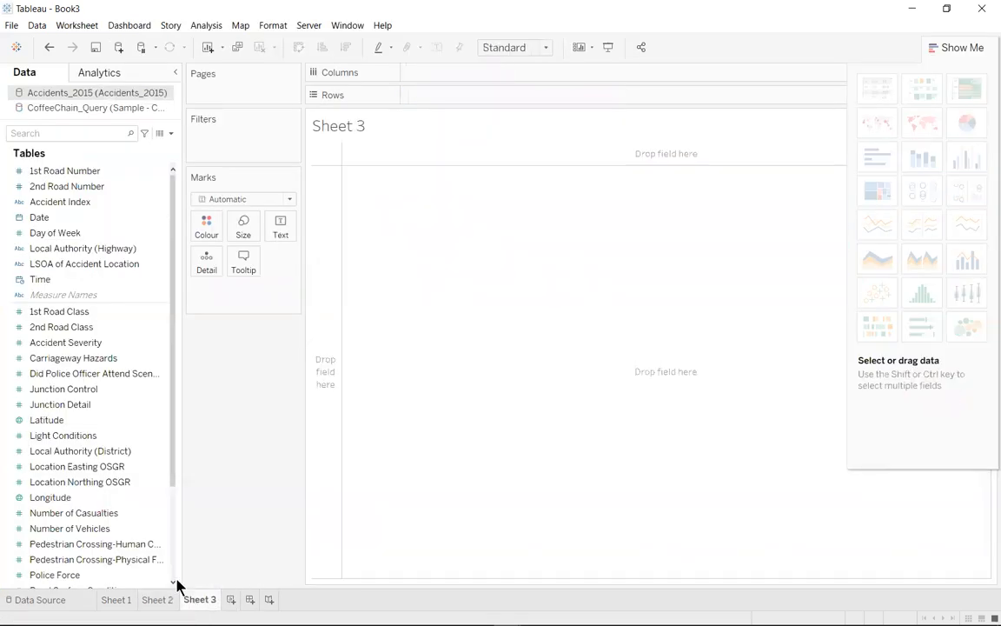
{"action": "left_click", "coordinate": [135, 279]}
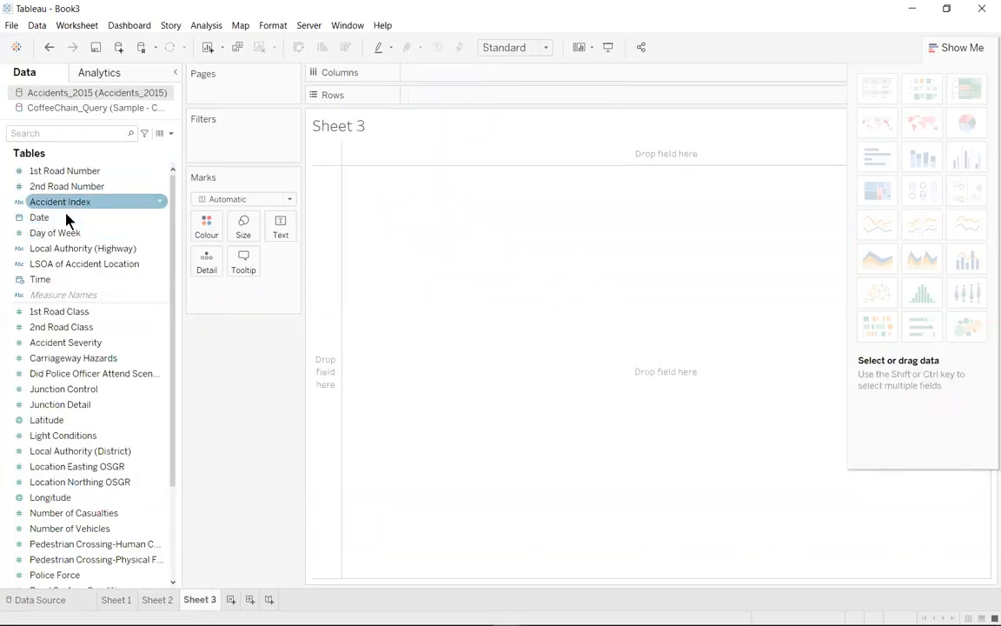
{"action": "left_click", "coordinate": [61, 311]}
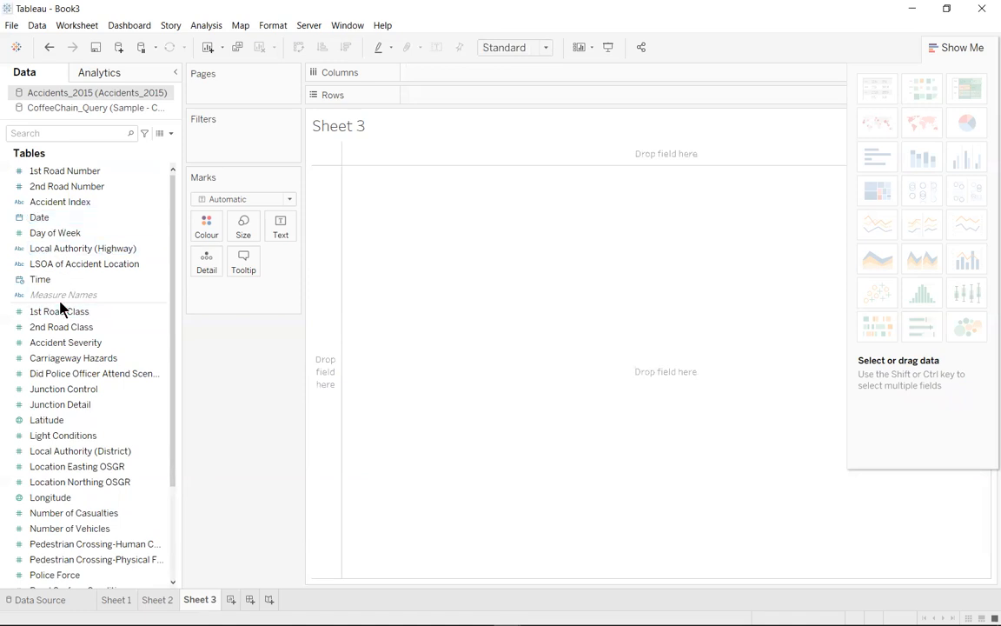
{"action": "left_click_drag", "start_coordinate": [40, 223], "coordinate": [418, 75]}
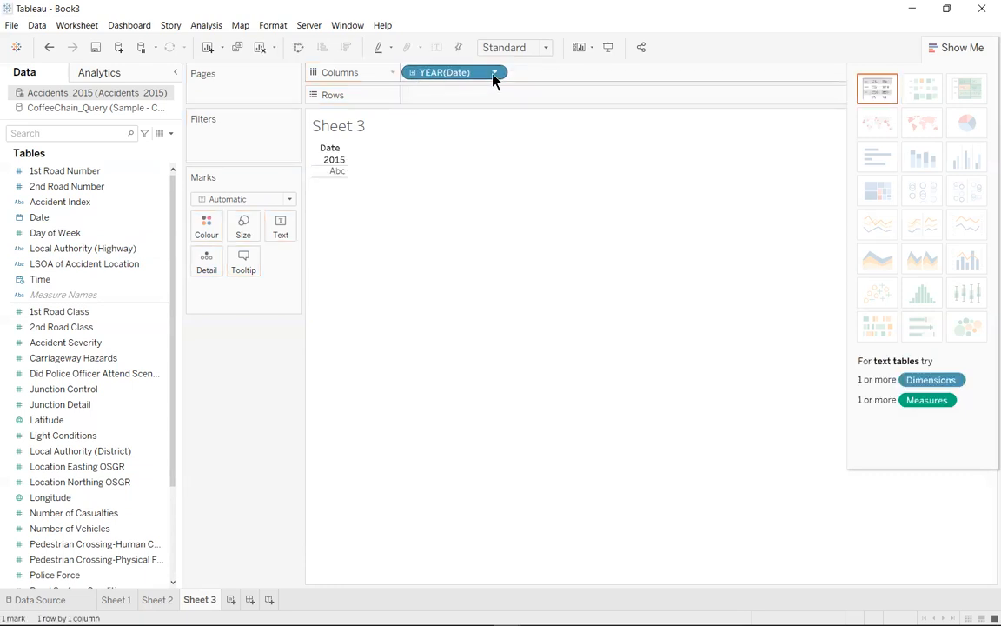
{"action": "left_click", "coordinate": [493, 73]}
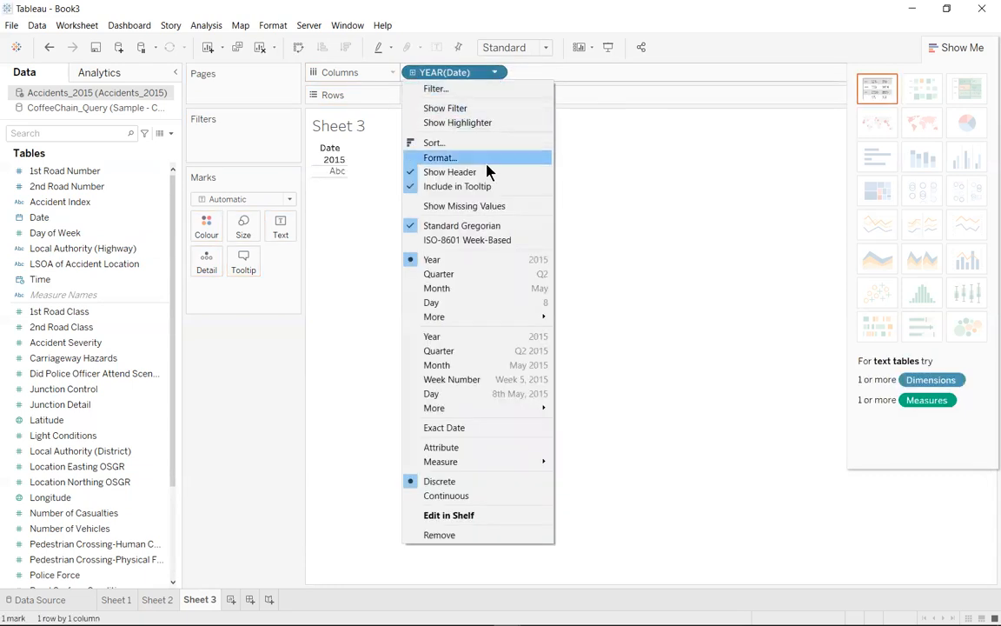
{"action": "mouse_move", "coordinate": [537, 318]}
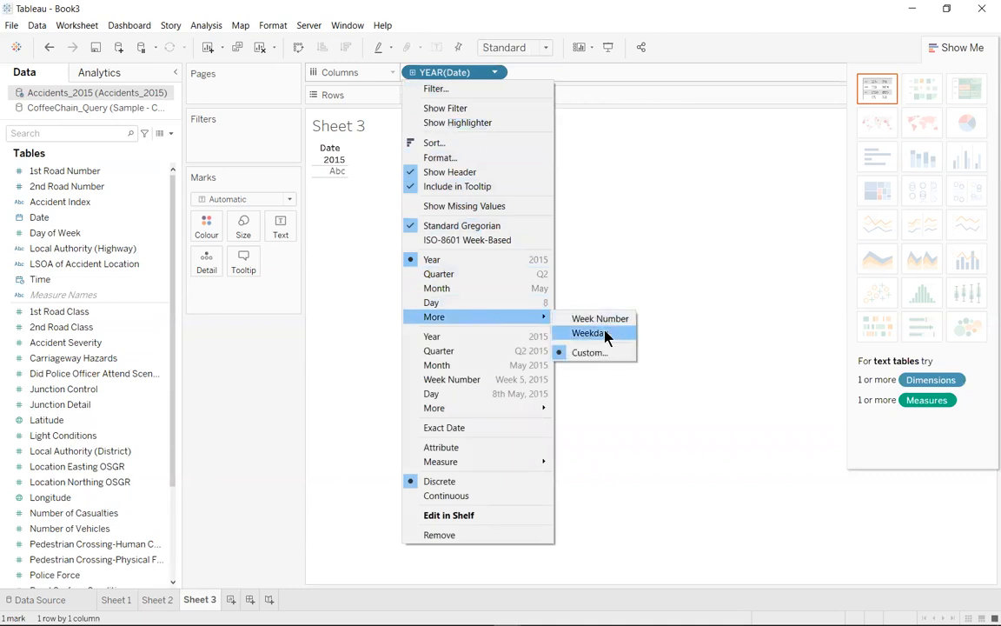
{"action": "left_click", "coordinate": [589, 334]}
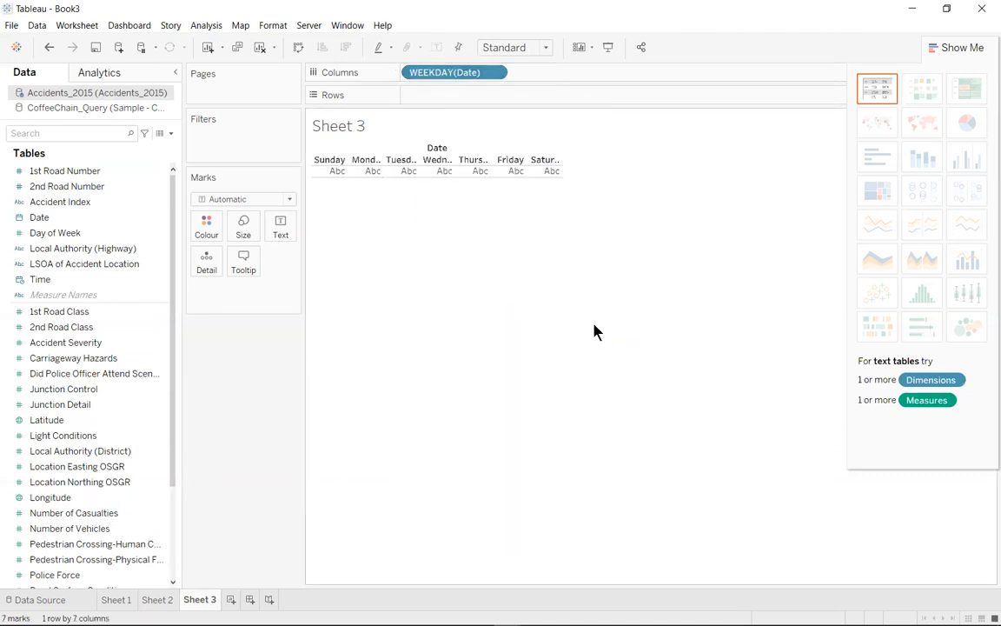
Place Date on rows as Week Number and set the fit of the Sheet 3 view to Fit Width.
{"action": "left_click_drag", "start_coordinate": [39, 217], "coordinate": [423, 98]}
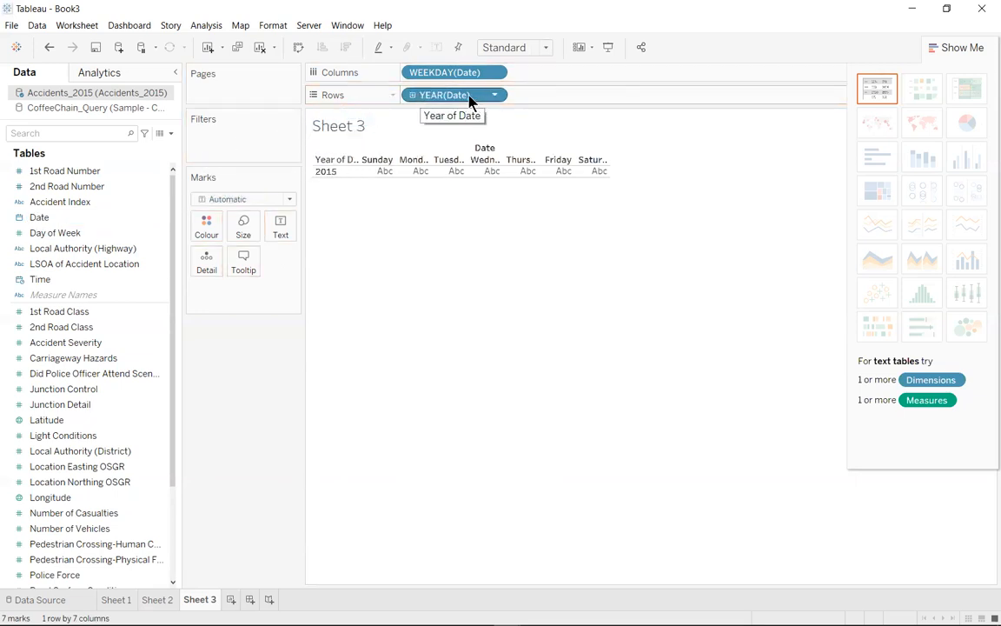
{"action": "left_click", "coordinate": [495, 96]}
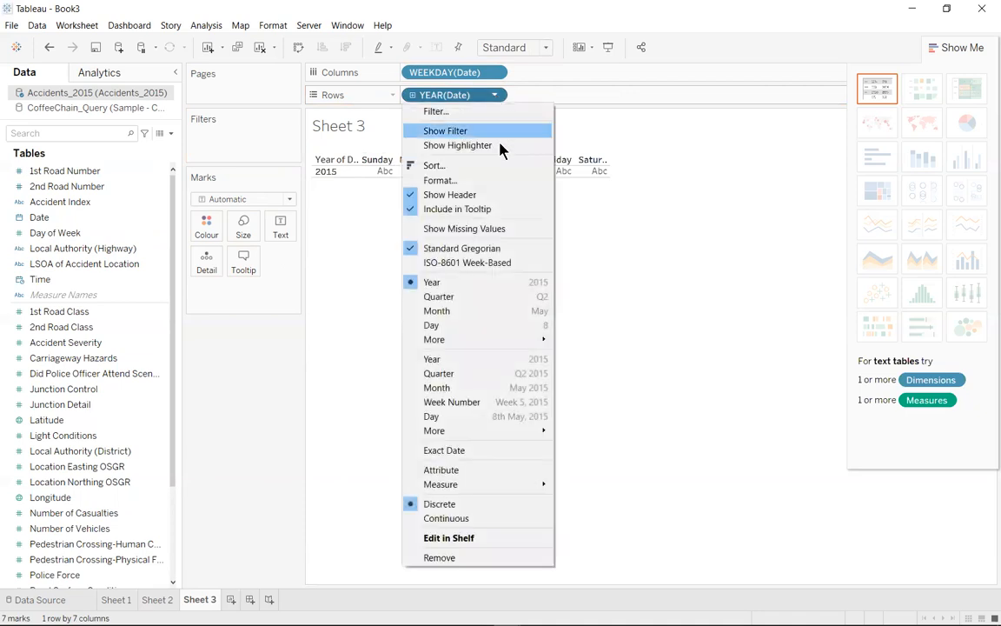
{"action": "mouse_move", "coordinate": [493, 341]}
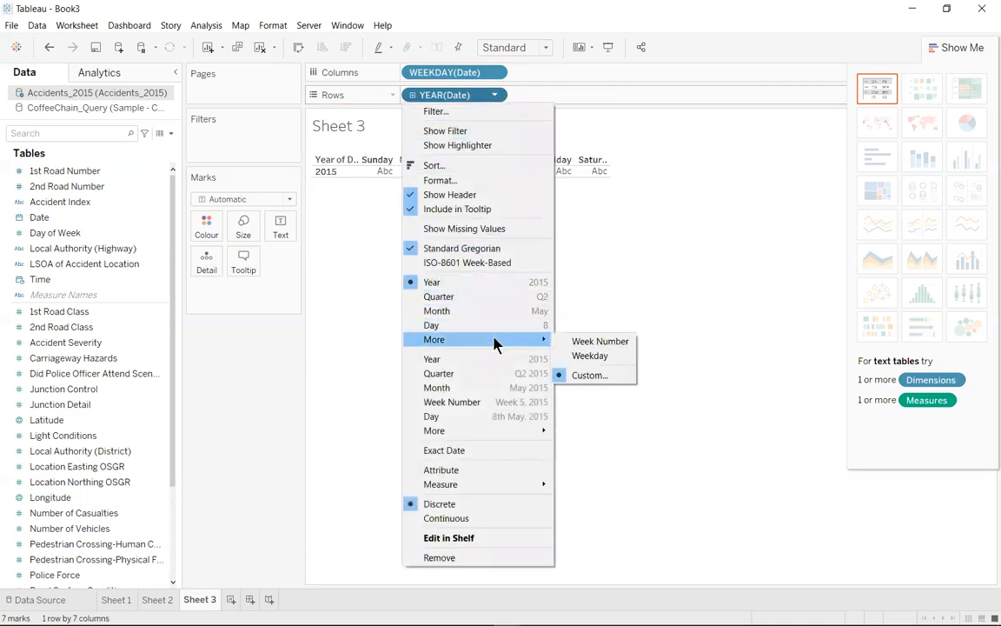
{"action": "left_click", "coordinate": [591, 344]}
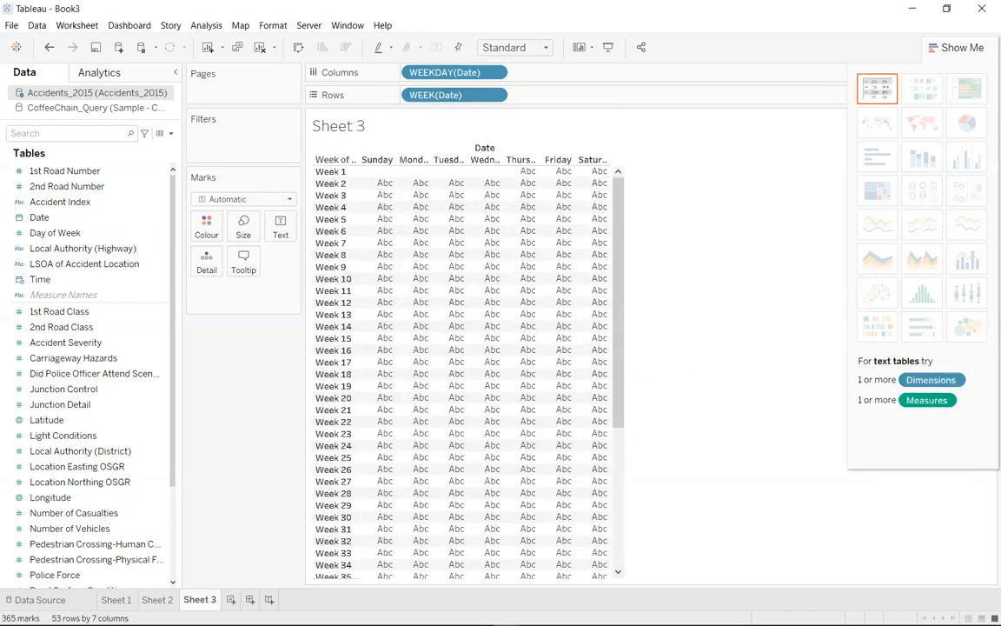
{"action": "left_click", "coordinate": [546, 48]}
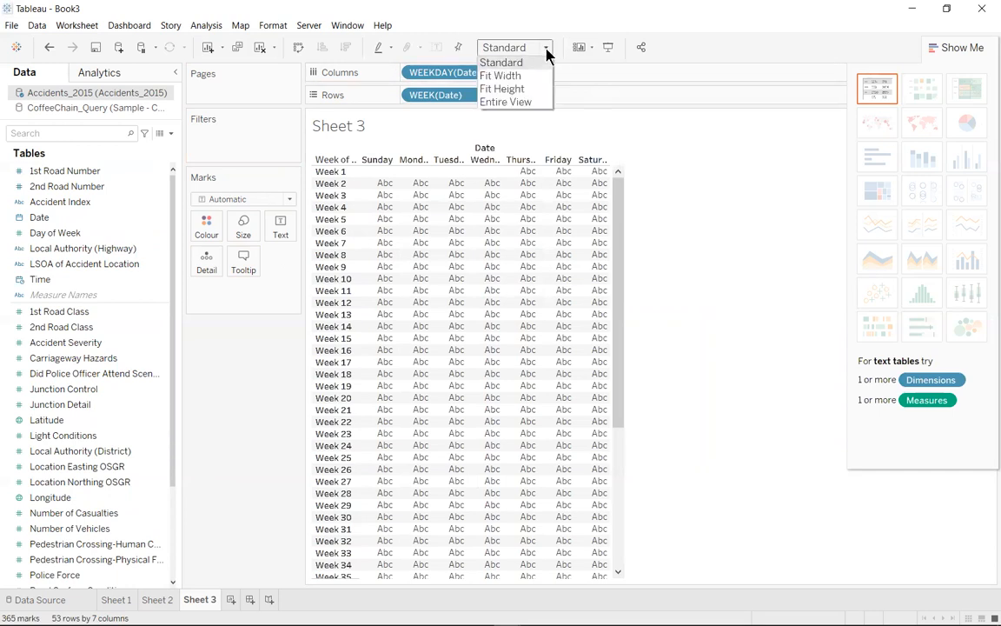
{"action": "left_click", "coordinate": [534, 78]}
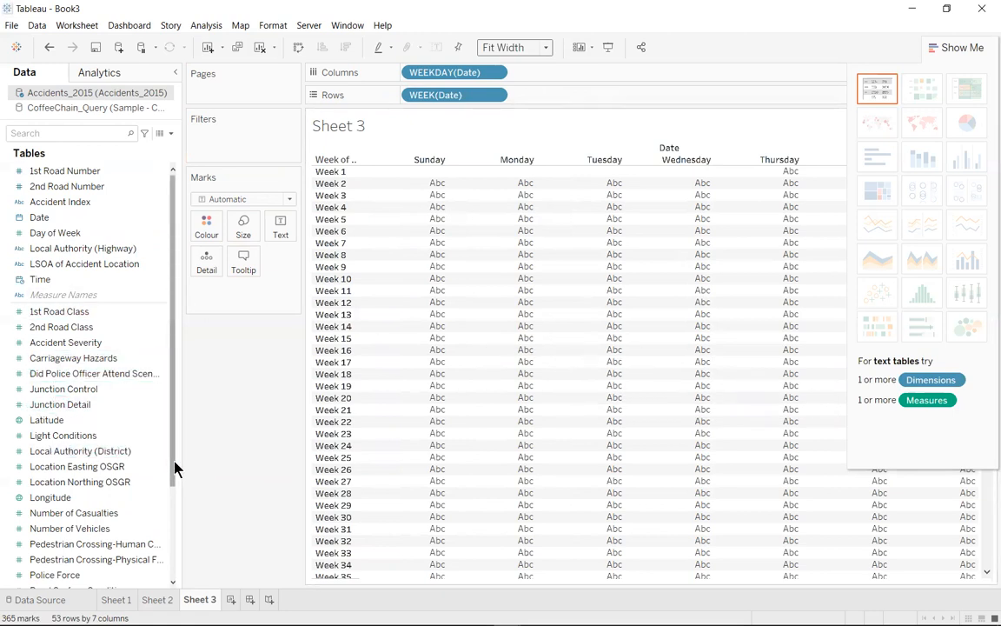
Colour the weekday-by-week cells by the Accidents_2015 (Count) measure.
{"action": "scroll", "coordinate": [171, 522], "scroll_direction": "down", "scroll_amount": 1}
{"action": "scroll", "coordinate": [169, 569], "scroll_direction": "down", "scroll_amount": 2}
{"action": "left_click", "coordinate": [91, 559]}
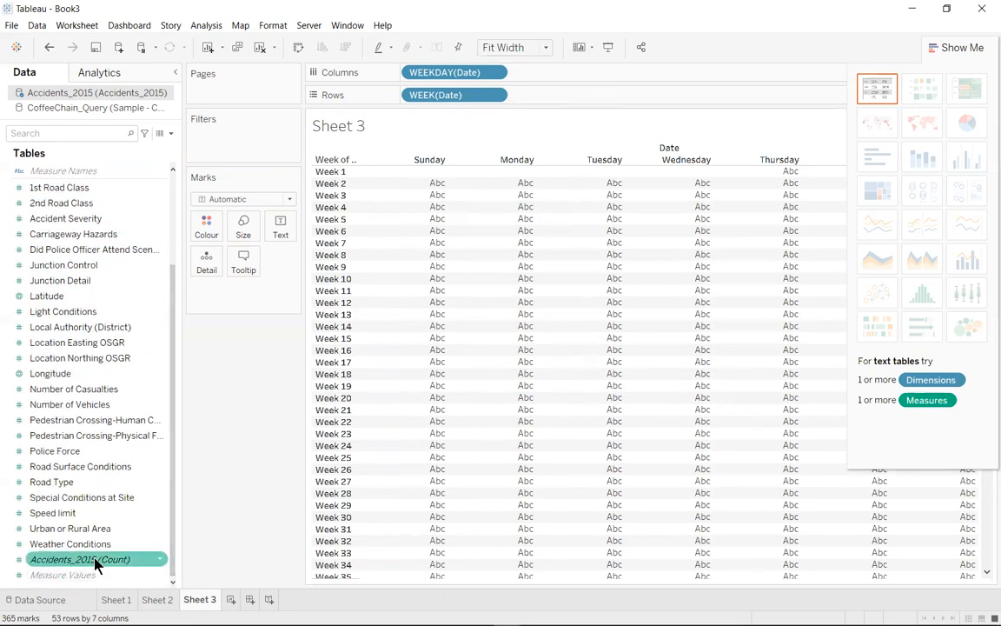
{"action": "left_click_drag", "start_coordinate": [109, 563], "coordinate": [206, 227]}
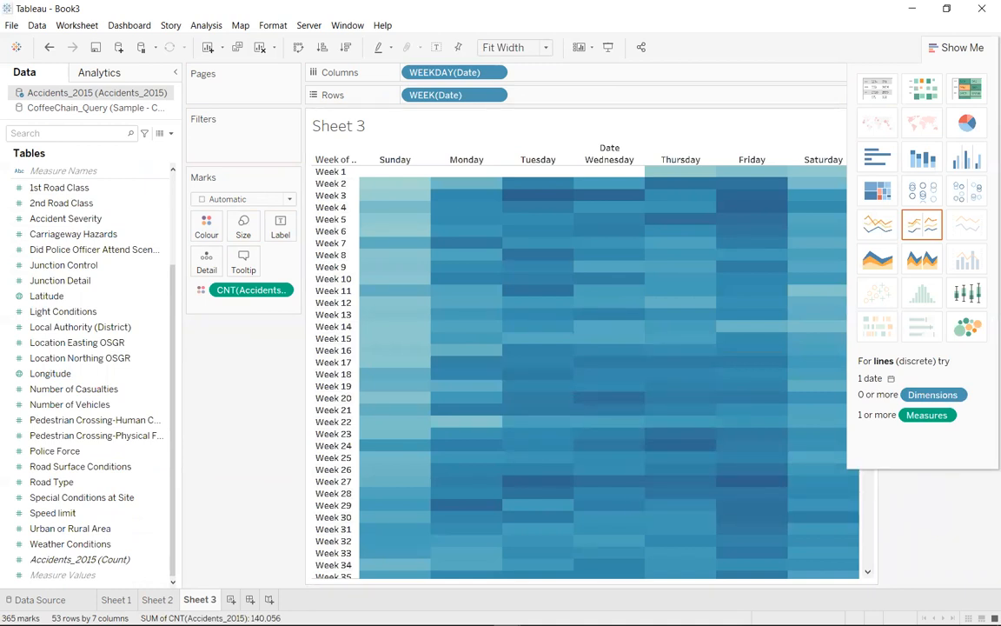
Change the accident count colours to the Orange-Blue Diverging palette, reversed.
{"action": "left_click", "coordinate": [207, 228]}
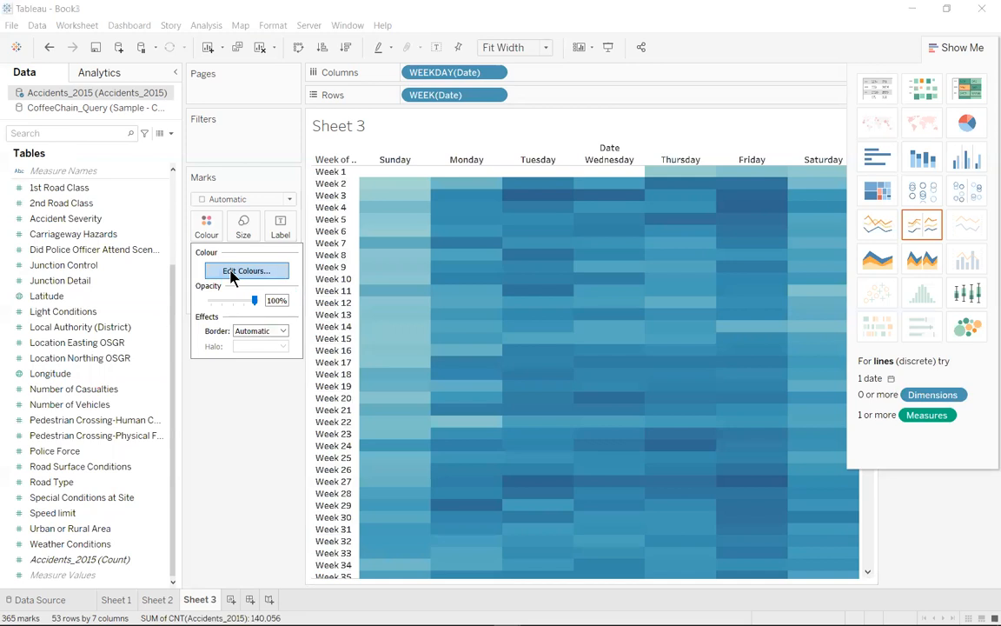
{"action": "left_click", "coordinate": [247, 270]}
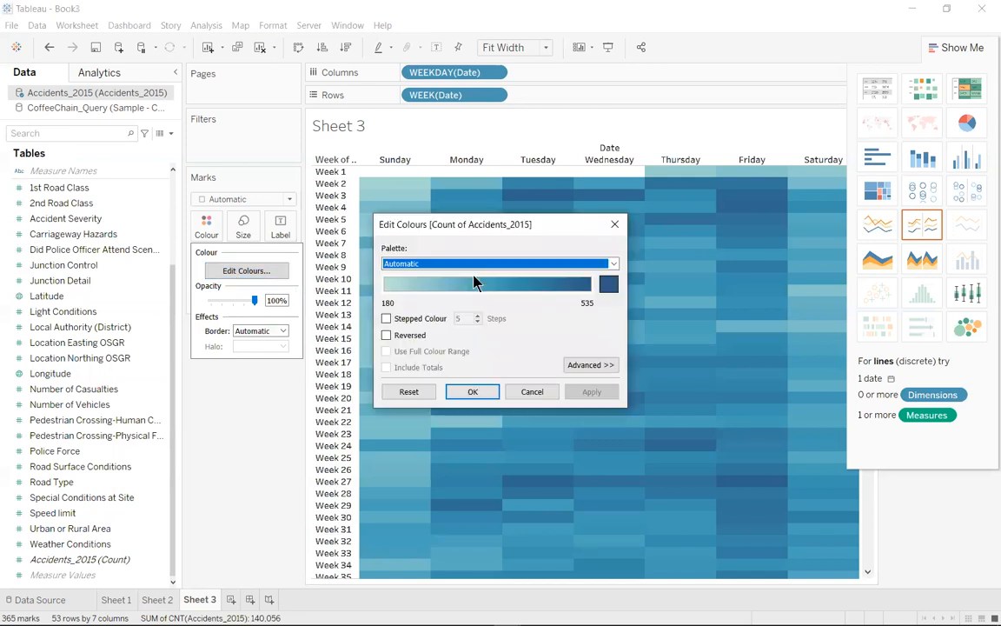
{"action": "left_click", "coordinate": [614, 265]}
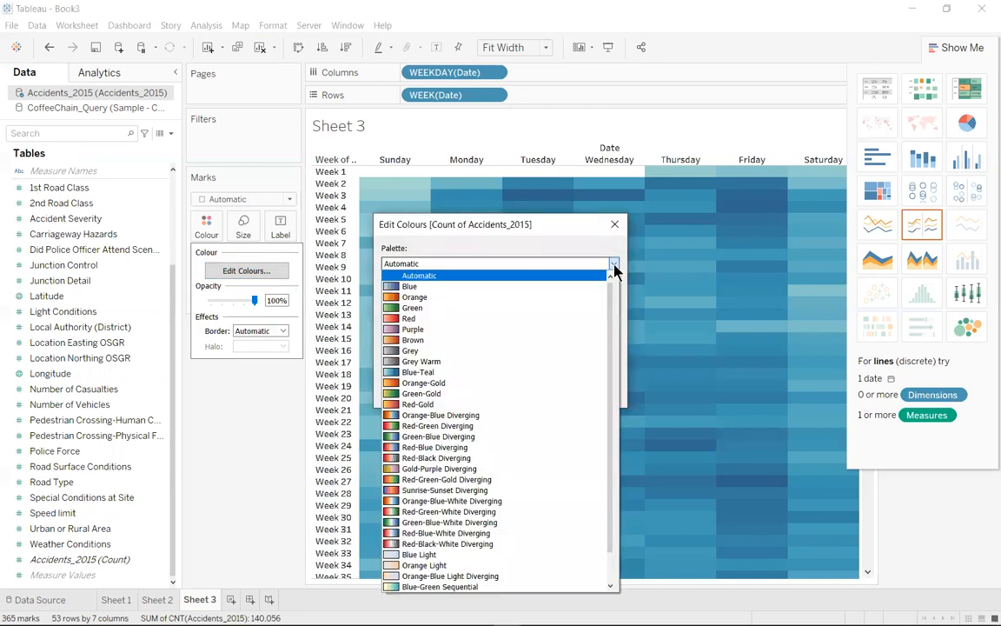
{"action": "left_click", "coordinate": [460, 417]}
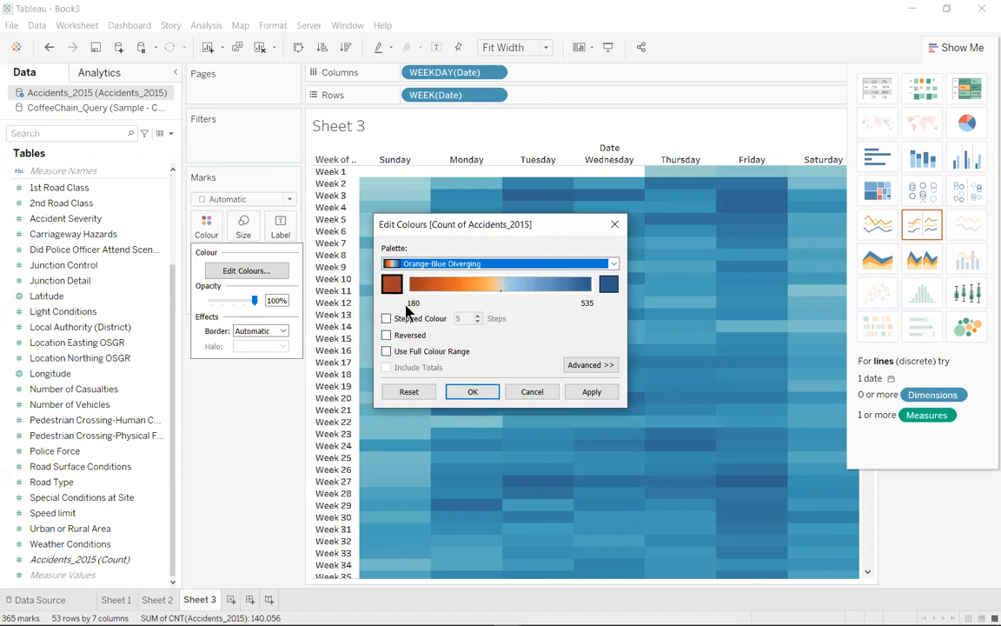
{"action": "left_click", "coordinate": [387, 335]}
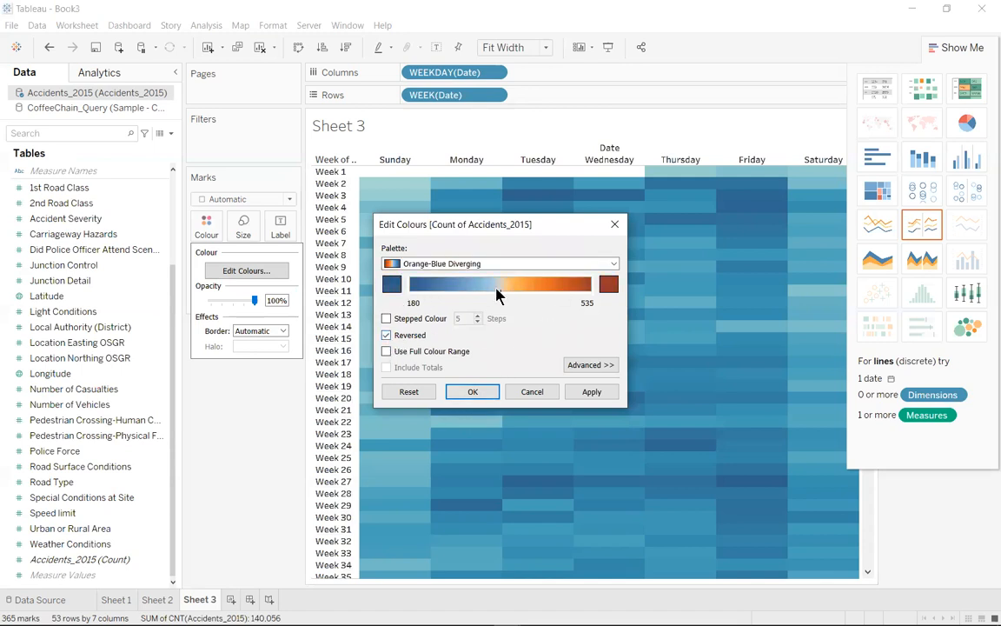
{"action": "left_click", "coordinate": [484, 398]}
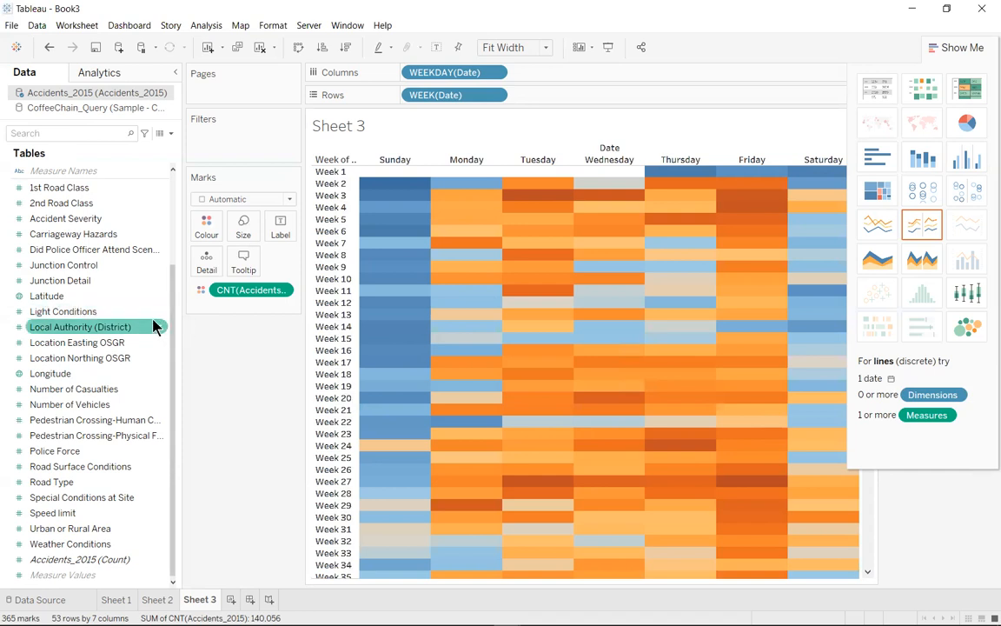
Label each calendar cell with the discrete Day of Date and set the mark type to Square.
{"action": "scroll", "coordinate": [113, 315], "scroll_direction": "up", "scroll_amount": 1}
{"action": "scroll", "coordinate": [113, 315], "scroll_direction": "up", "scroll_amount": 2}
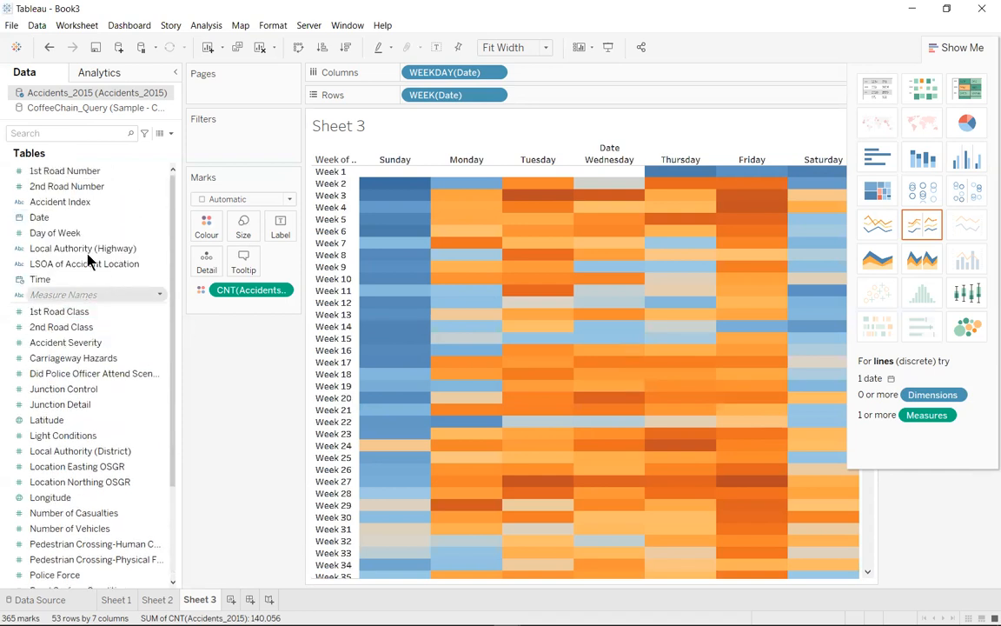
{"action": "left_click_drag", "start_coordinate": [44, 219], "coordinate": [279, 228]}
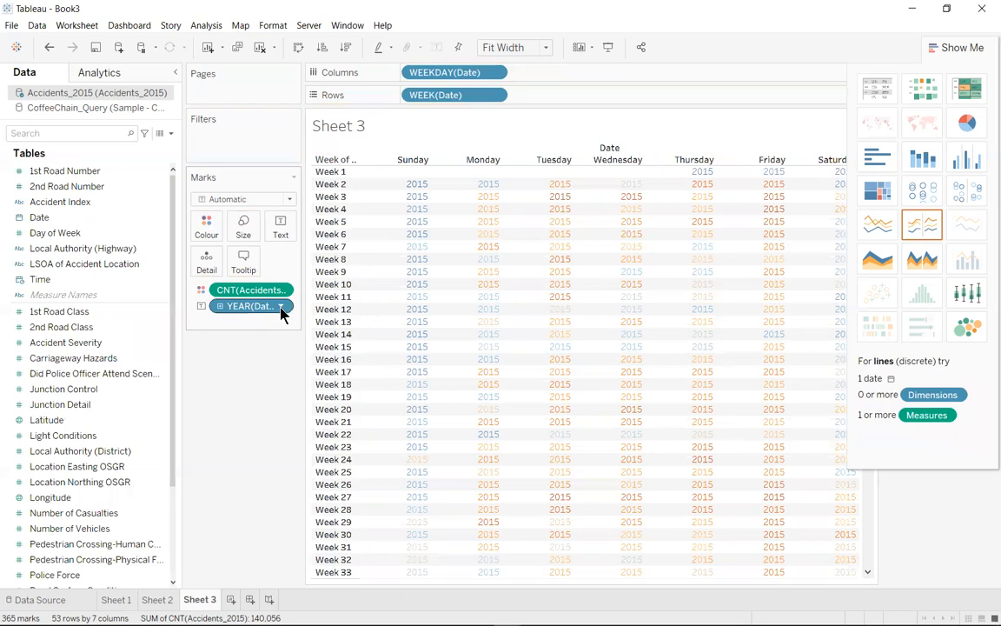
{"action": "mouse_move", "coordinate": [592, 364]}
{"action": "left_click", "coordinate": [282, 306]}
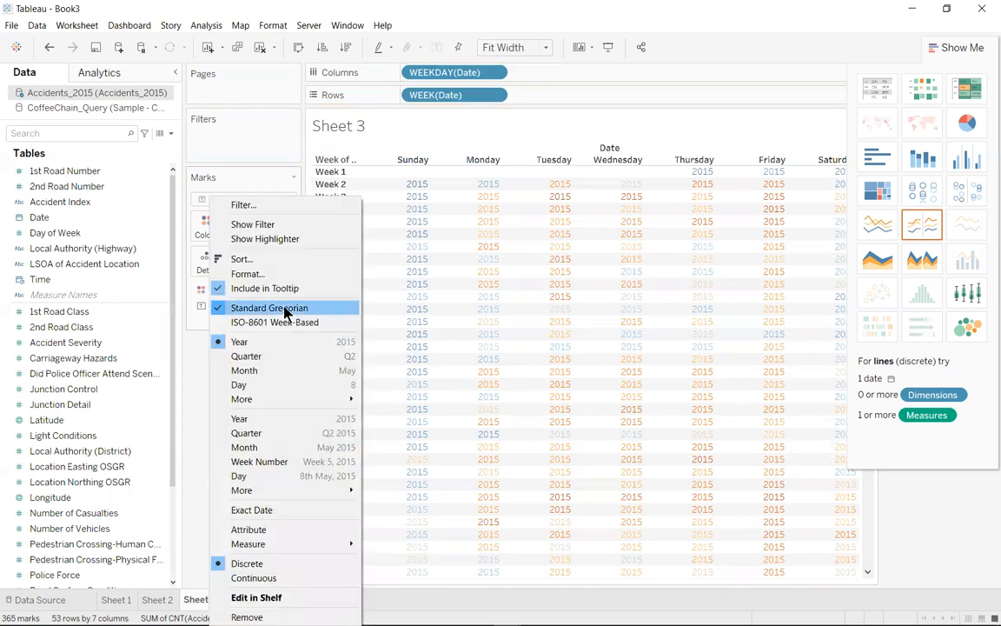
{"action": "left_click", "coordinate": [251, 387]}
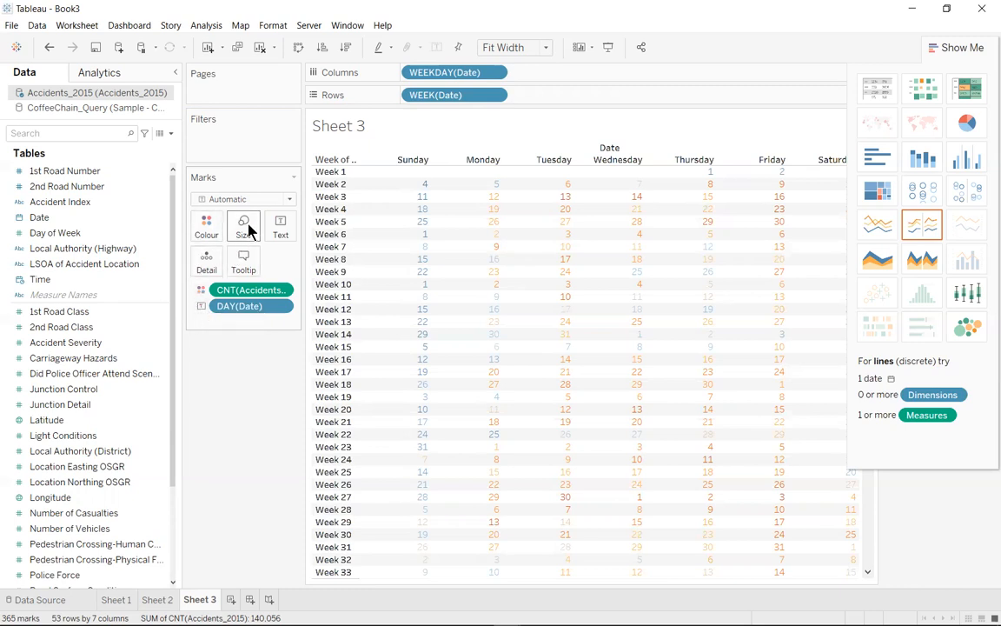
{"action": "left_click", "coordinate": [288, 200]}
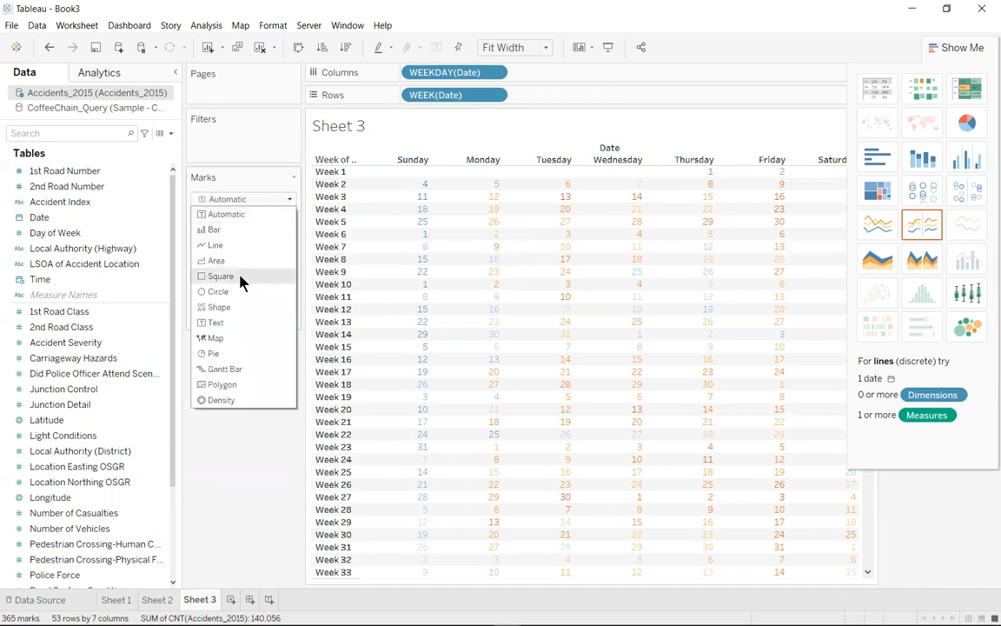
{"action": "left_click", "coordinate": [240, 276]}
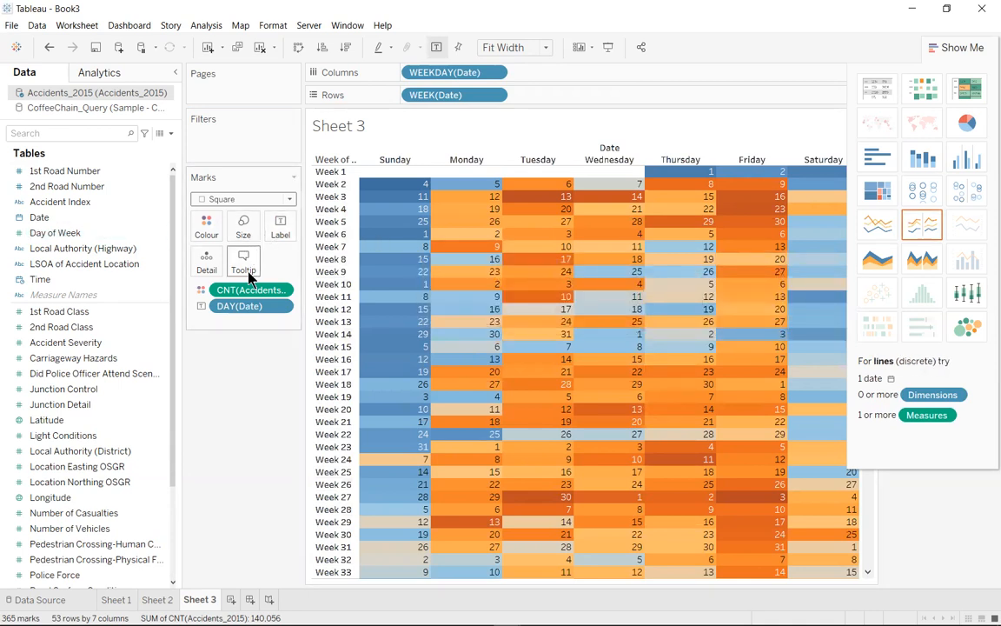
{"action": "left_click", "coordinate": [201, 306]}
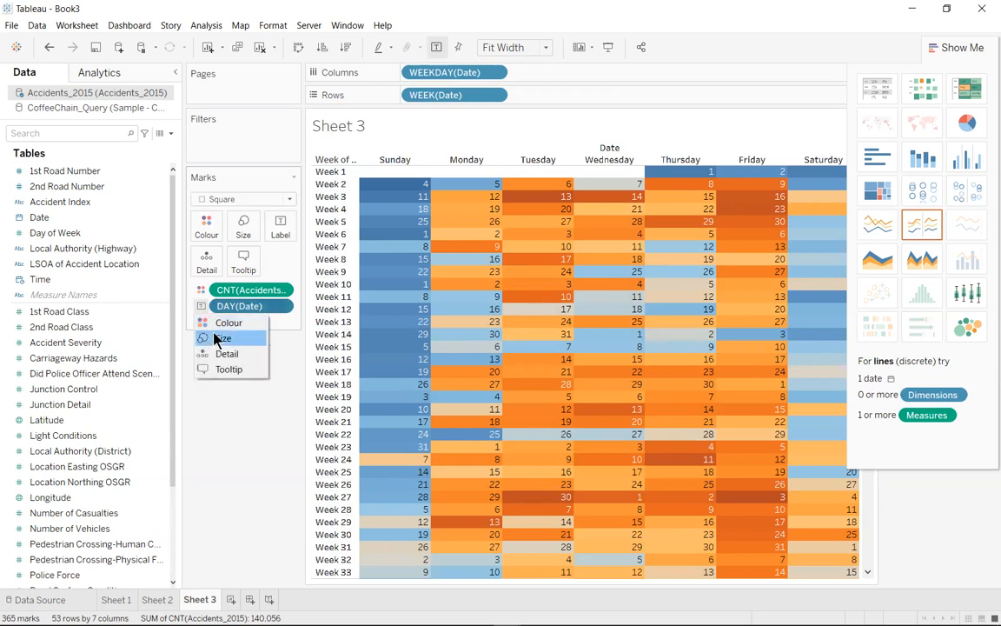
{"action": "left_click", "coordinate": [201, 307]}
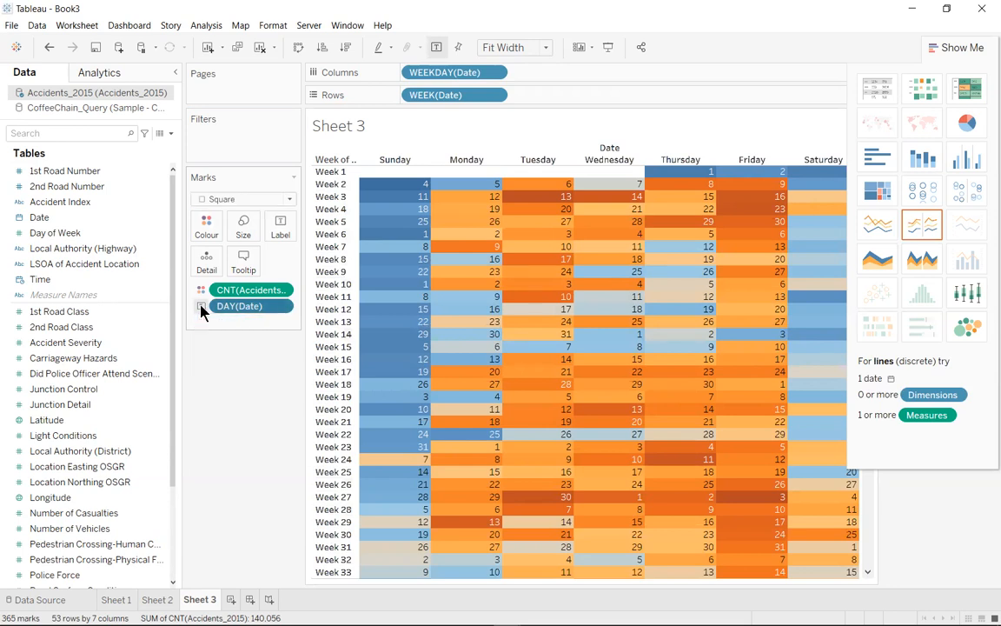
{"action": "left_click", "coordinate": [201, 307]}
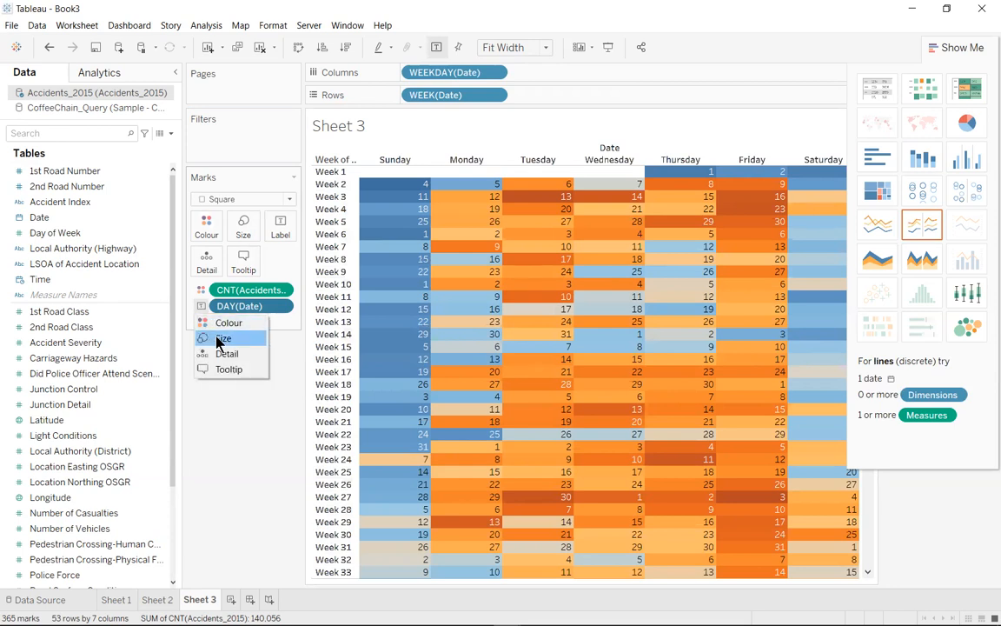
{"action": "left_click", "coordinate": [221, 339]}
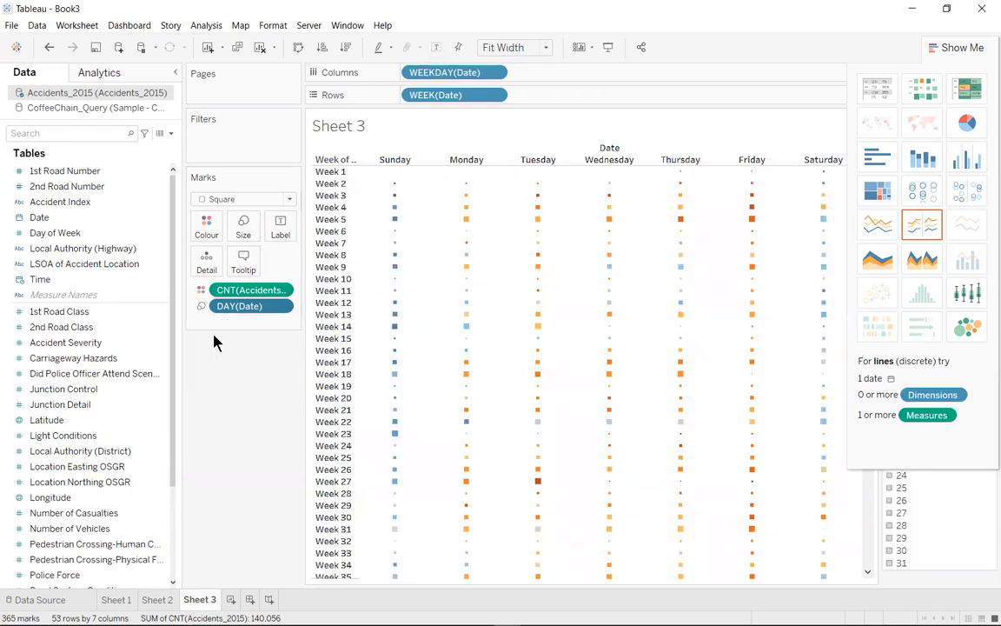
{"action": "left_click", "coordinate": [200, 306]}
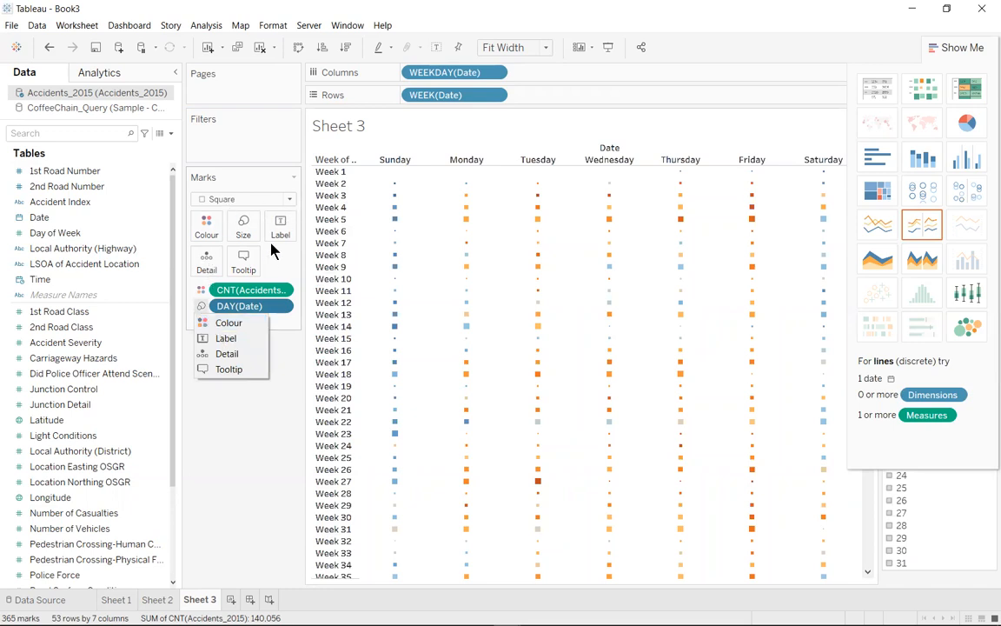
{"action": "left_click", "coordinate": [233, 341]}
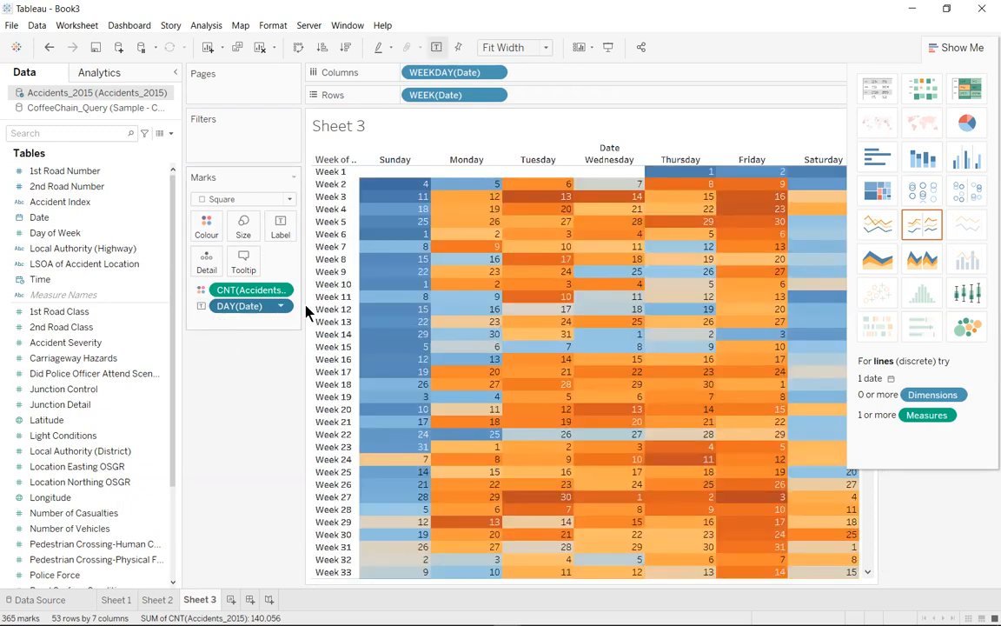
{"action": "left_click", "coordinate": [282, 227]}
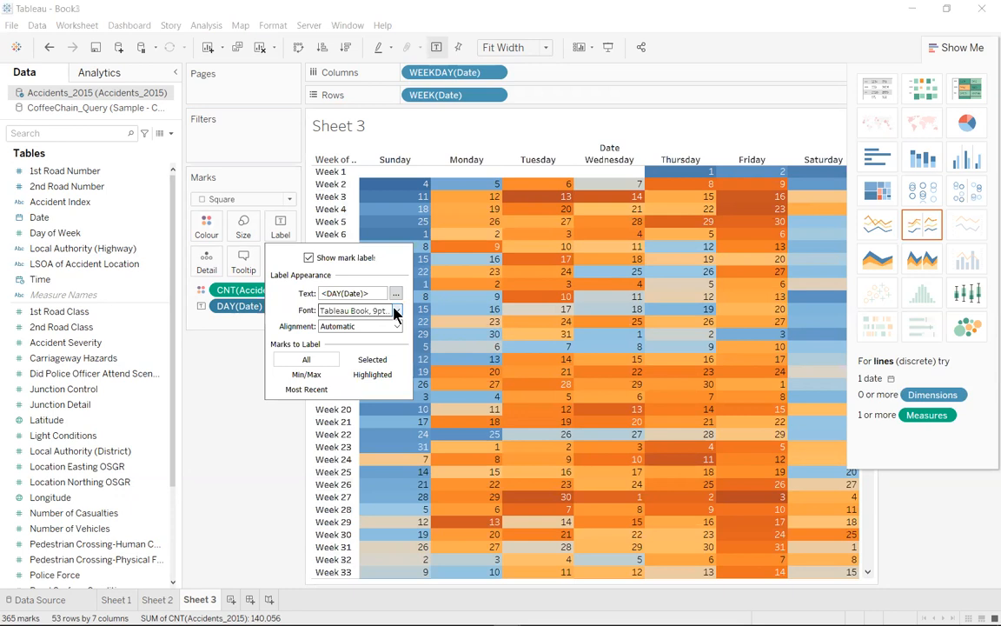
{"action": "left_click", "coordinate": [396, 311]}
{"action": "type", "text": "6"}
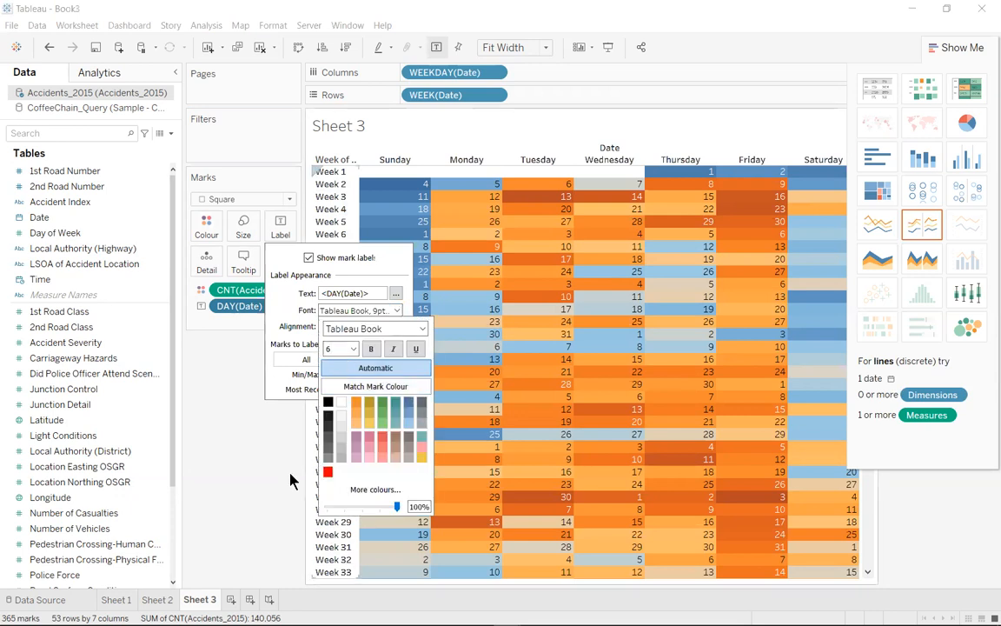
{"action": "left_click", "coordinate": [284, 474]}
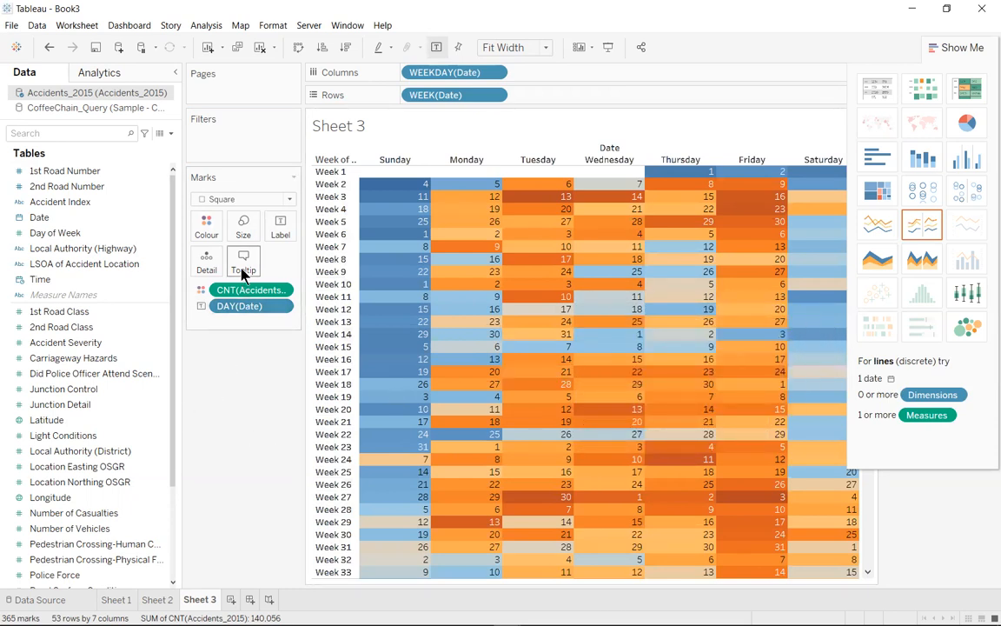
Set the day labels' font size to 6 and their vertical alignment to Top.
{"action": "left_click", "coordinate": [281, 231]}
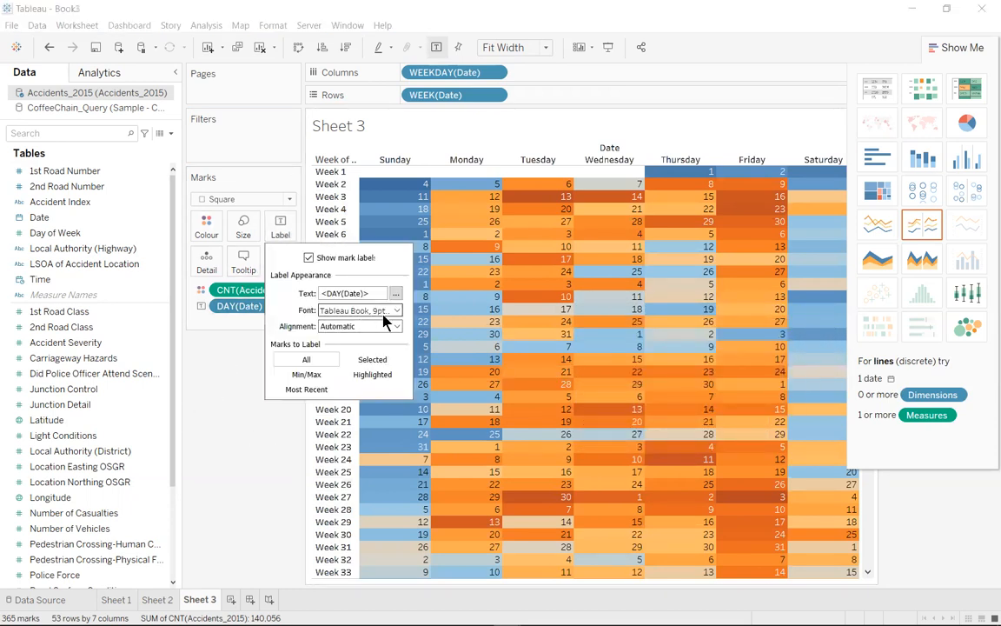
{"action": "left_click", "coordinate": [387, 312]}
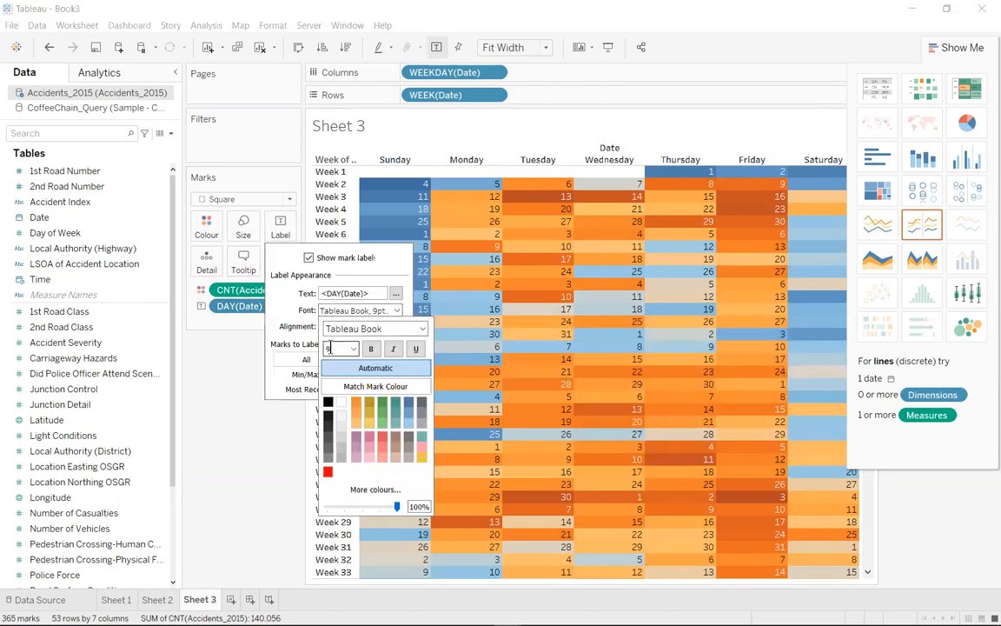
{"action": "type", "text": "6"}
{"action": "key", "text": "Return"}
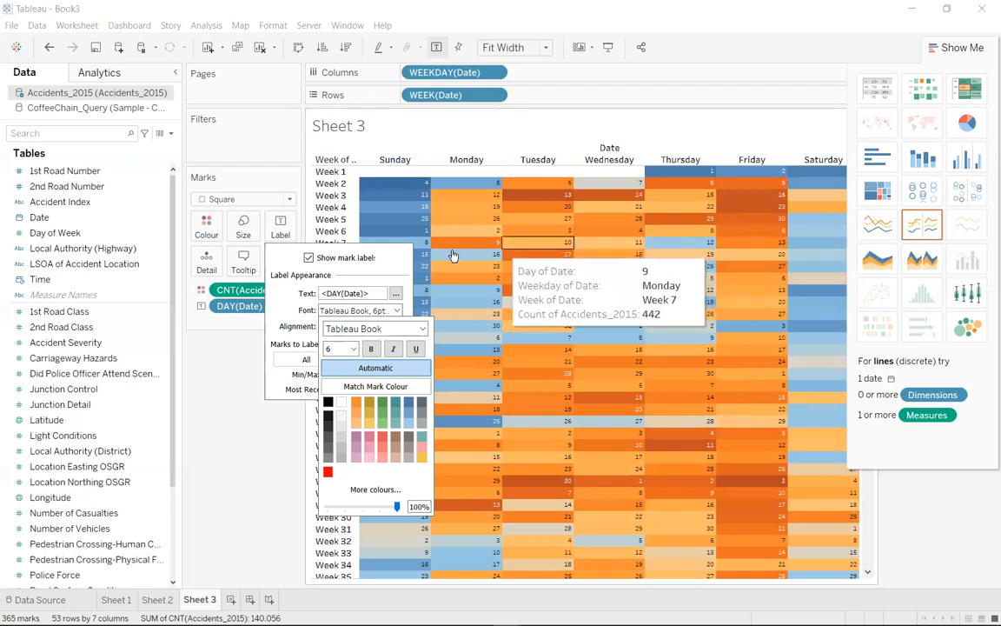
{"action": "left_click", "coordinate": [396, 310]}
{"action": "left_click", "coordinate": [397, 326]}
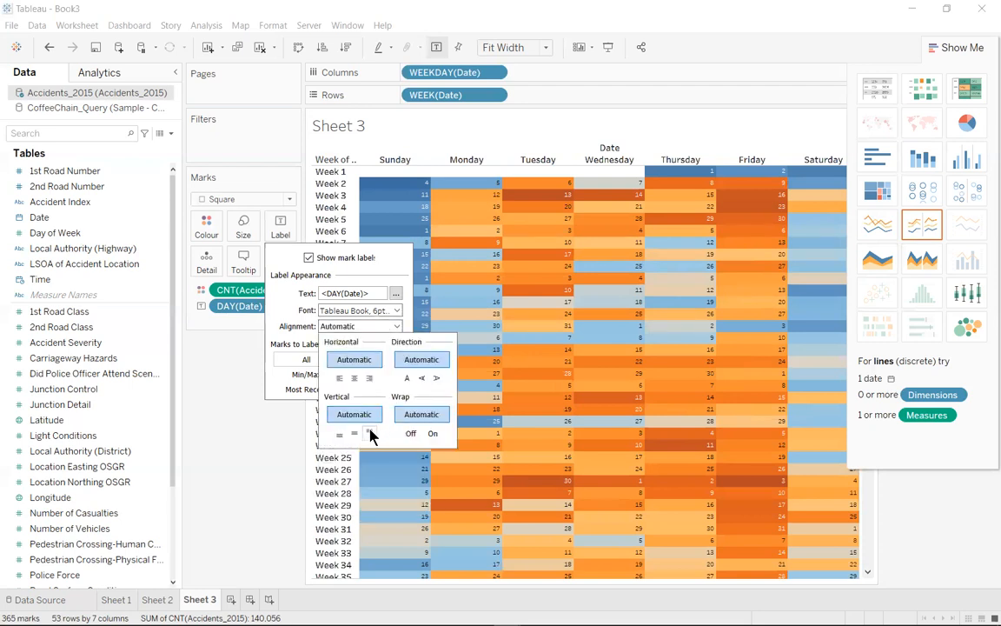
{"action": "left_click", "coordinate": [370, 434]}
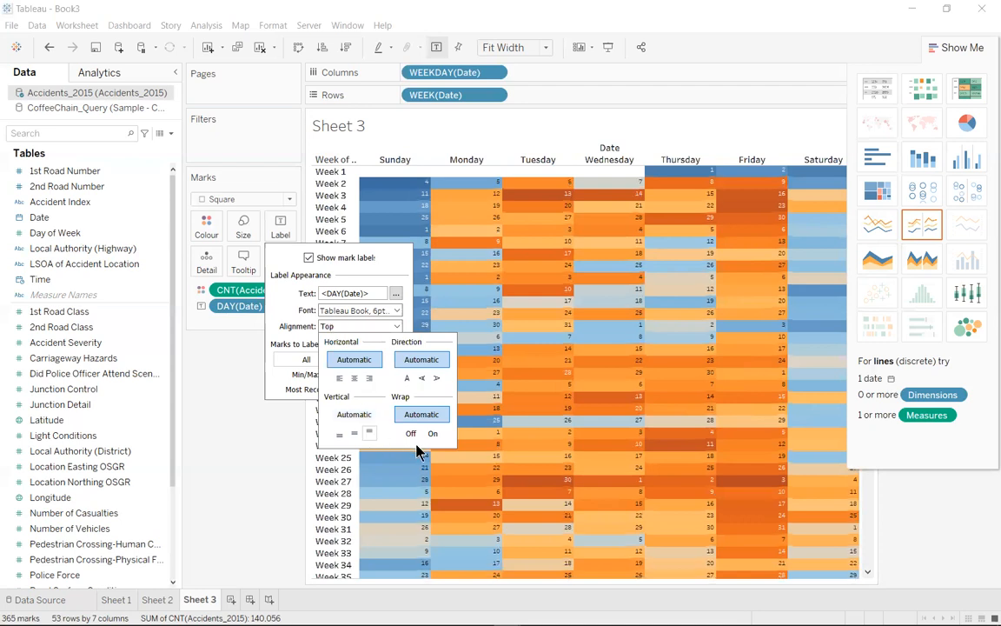
{"action": "left_click", "coordinate": [253, 447]}
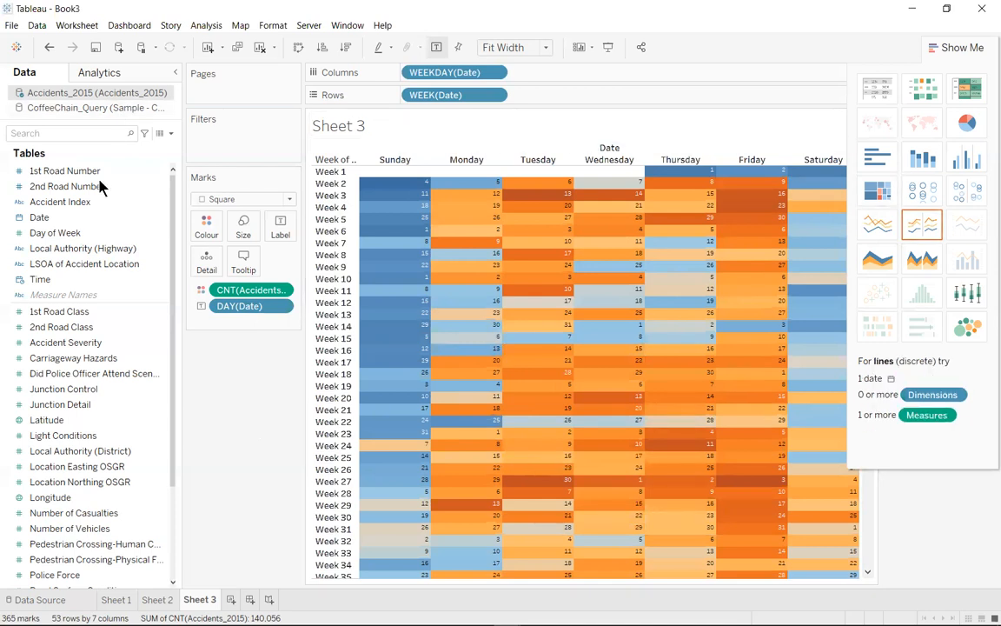
Create a calculated field named Col Index from the copied WHEN–THEN formula that cycles through 1, 2 and 3, ending with WHEN 12 THEN 3.
{"action": "left_click", "coordinate": [171, 135]}
{"action": "left_click", "coordinate": [130, 147]}
{"action": "left_click", "coordinate": [83, 96]}
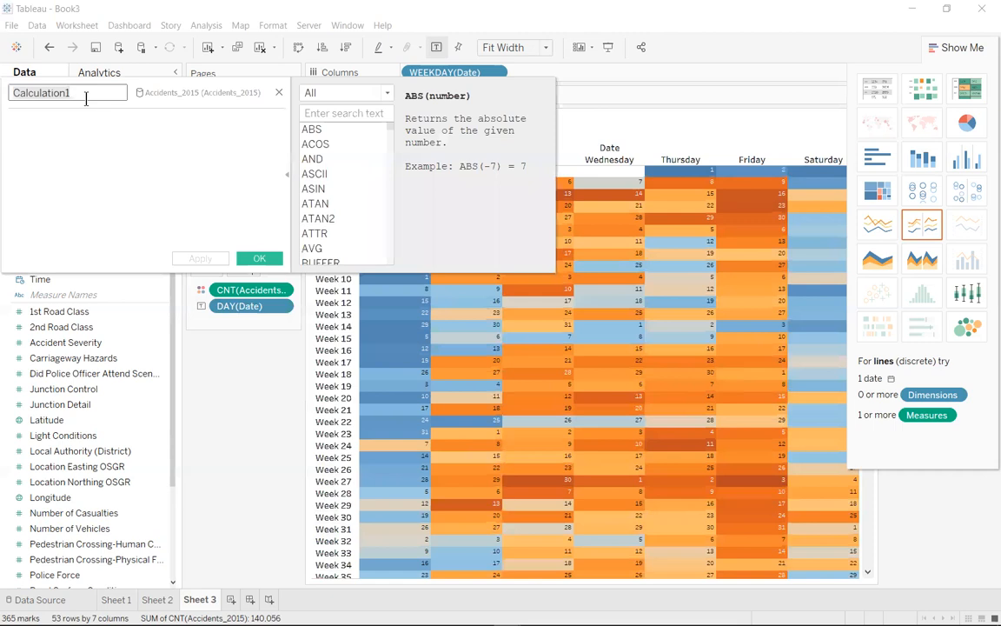
{"action": "left_click_drag", "start_coordinate": [82, 93], "coordinate": [1, 91]}
{"action": "type", "text": "Col"}
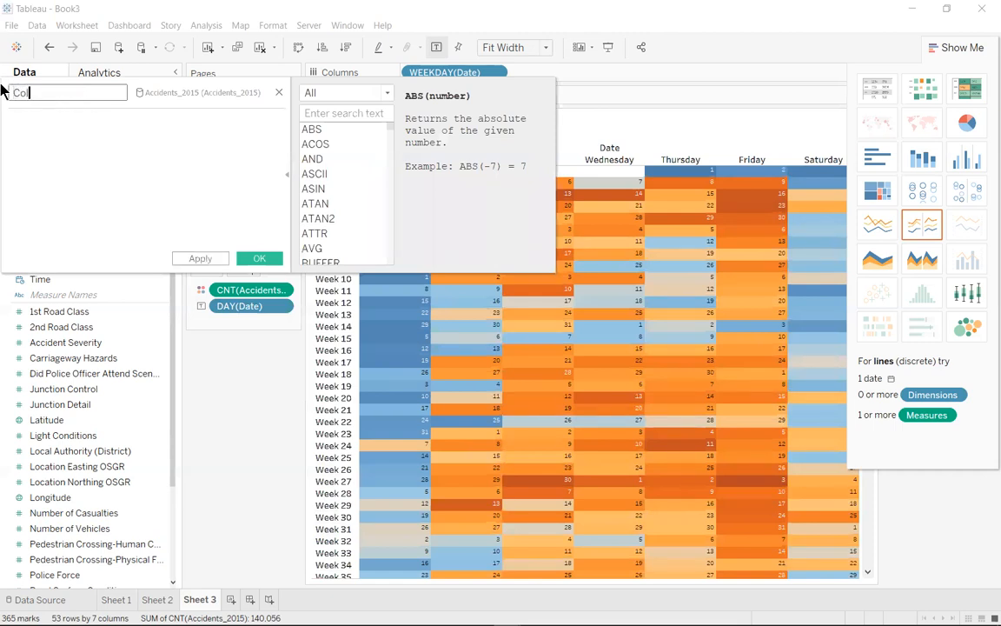
{"action": "type", "text": " Index"}
{"action": "left_click", "coordinate": [78, 129]}
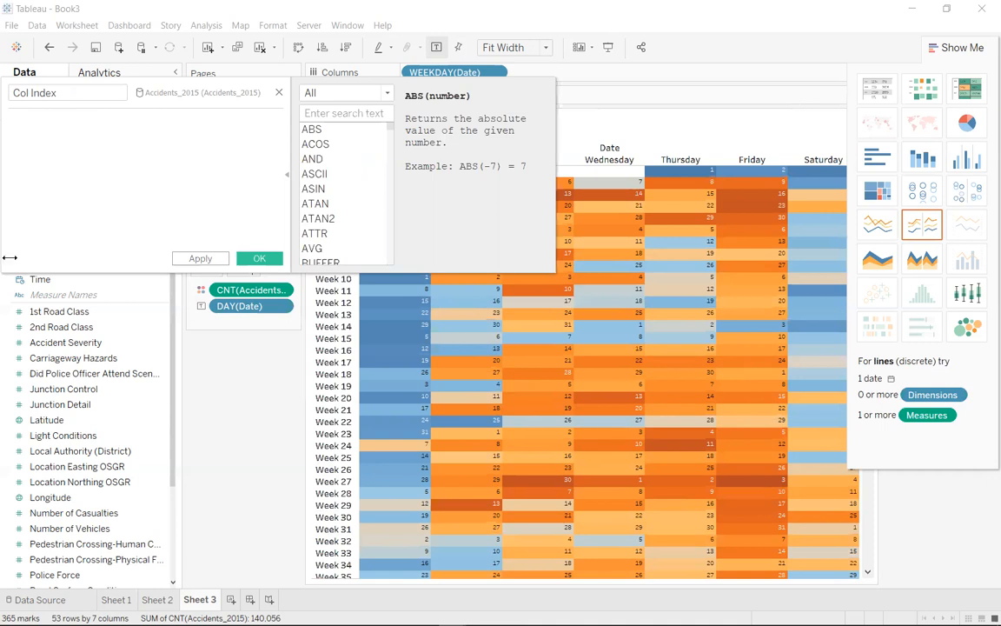
{"action": "key", "text": "ctrl+v"}
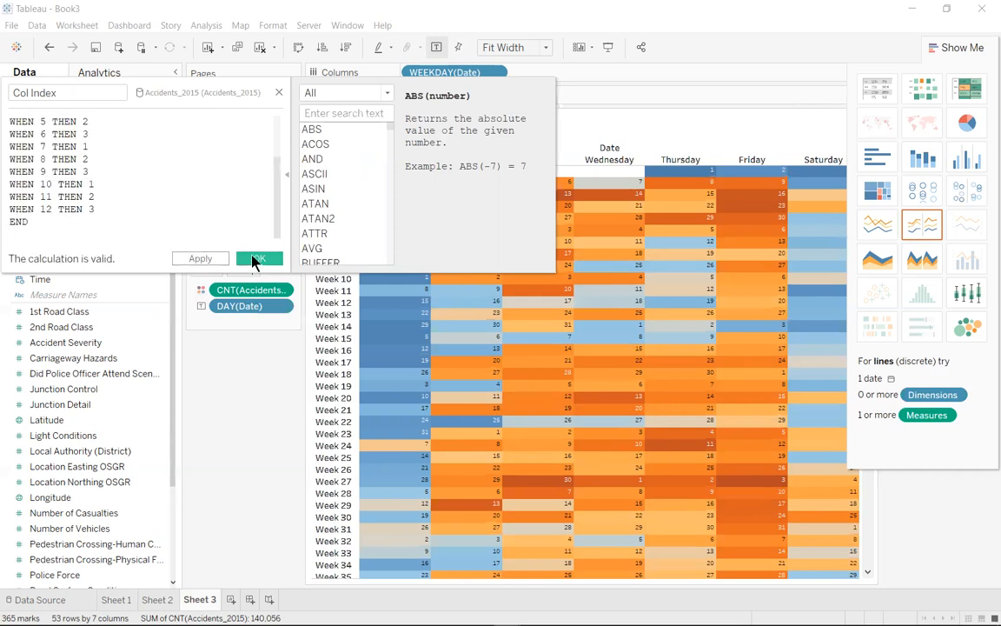
{"action": "left_click", "coordinate": [272, 262]}
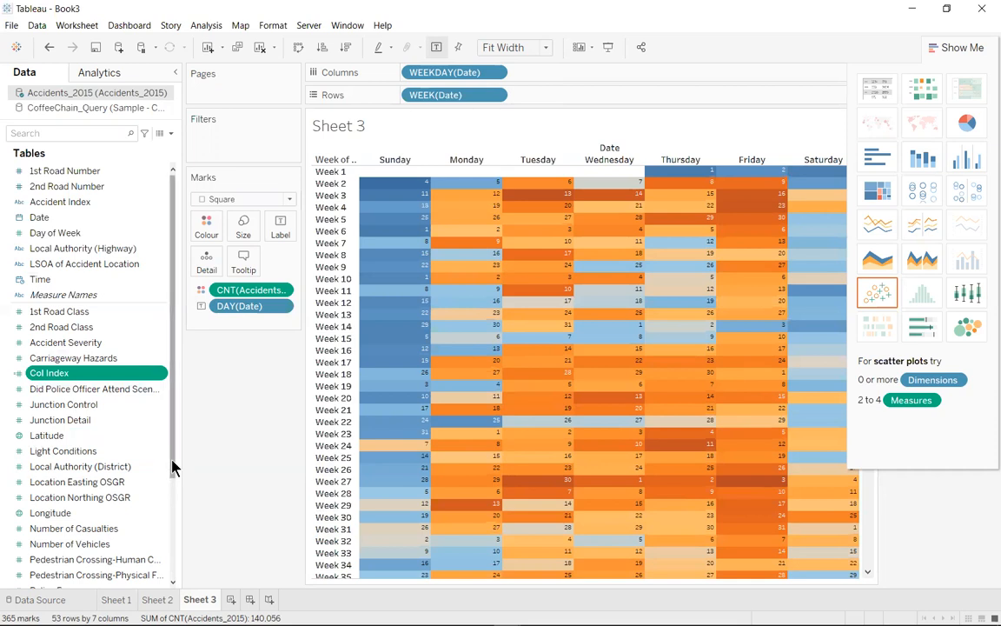
Convert Col Index to a dimension and place it on columns ahead of the weekday of Date.
{"action": "left_click_drag", "start_coordinate": [171, 467], "coordinate": [172, 570]}
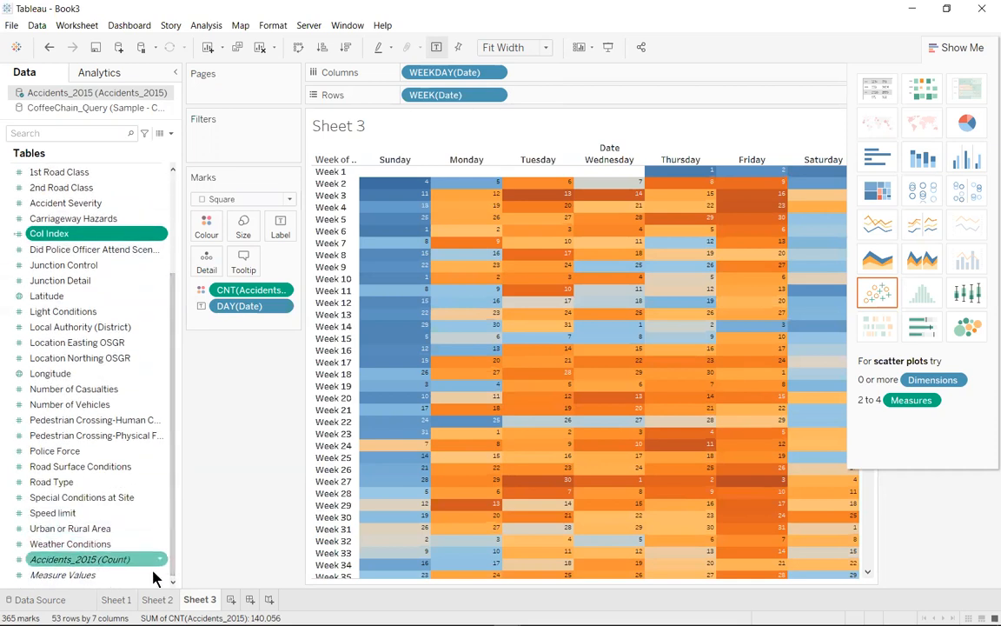
{"action": "left_click_drag", "start_coordinate": [172, 559], "coordinate": [172, 545]}
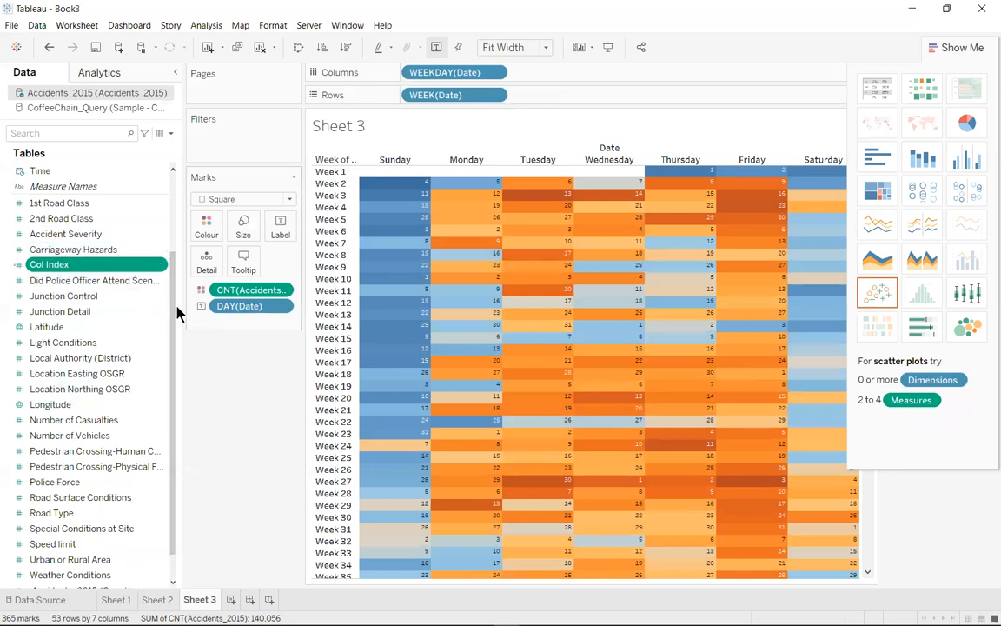
{"action": "scroll", "coordinate": [160, 261], "scroll_direction": "up", "scroll_amount": 5}
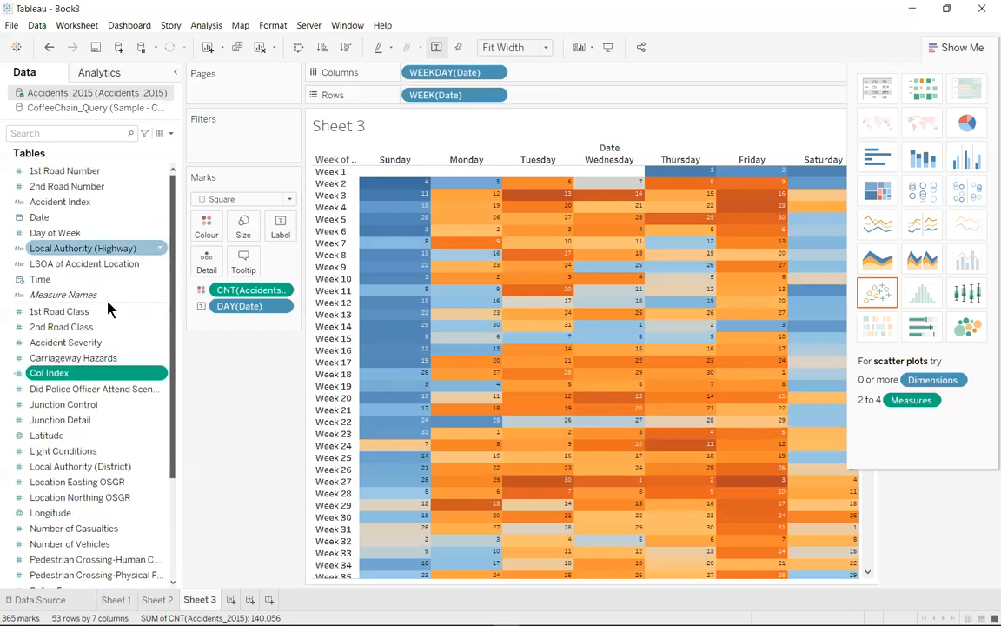
{"action": "left_click_drag", "start_coordinate": [63, 375], "coordinate": [63, 278]}
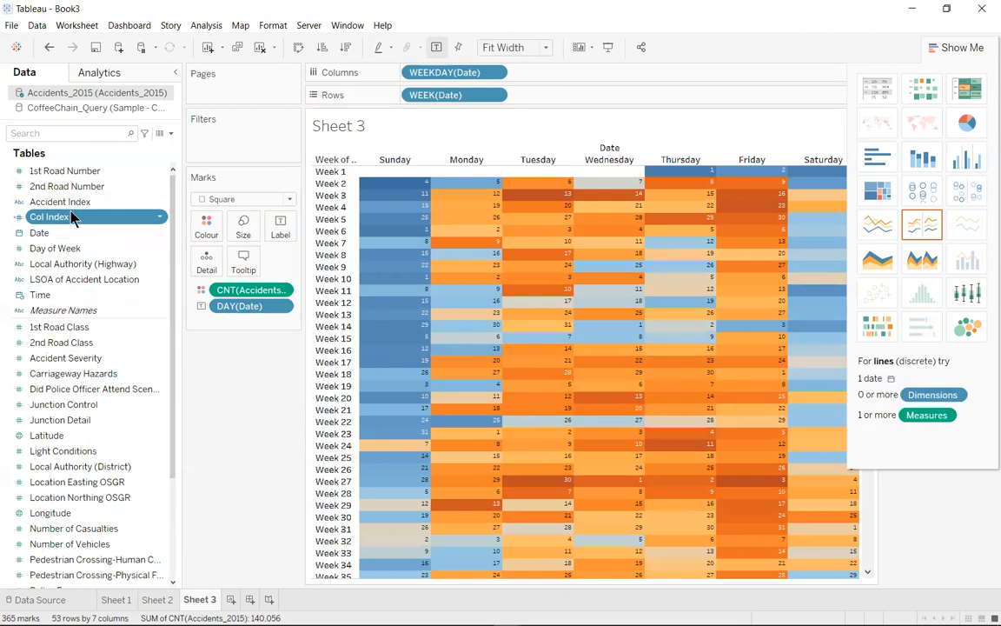
{"action": "left_click_drag", "start_coordinate": [75, 216], "coordinate": [431, 74]}
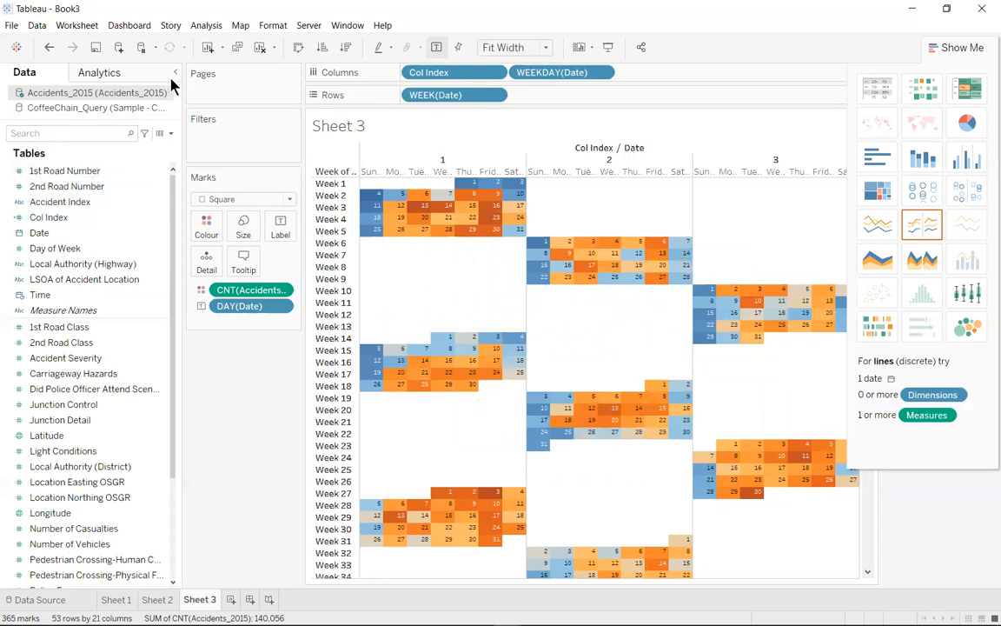
Create a calculated field named Row Index from the copied formula ending in MIN(DATEPART('week', [Date])) per month.
{"action": "left_click", "coordinate": [170, 133]}
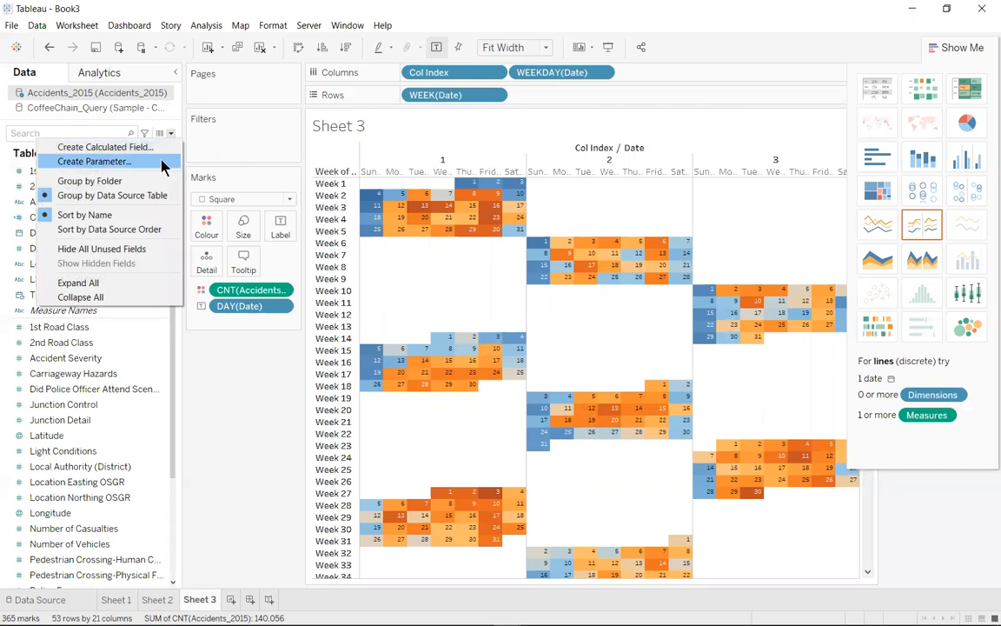
{"action": "left_click", "coordinate": [154, 144]}
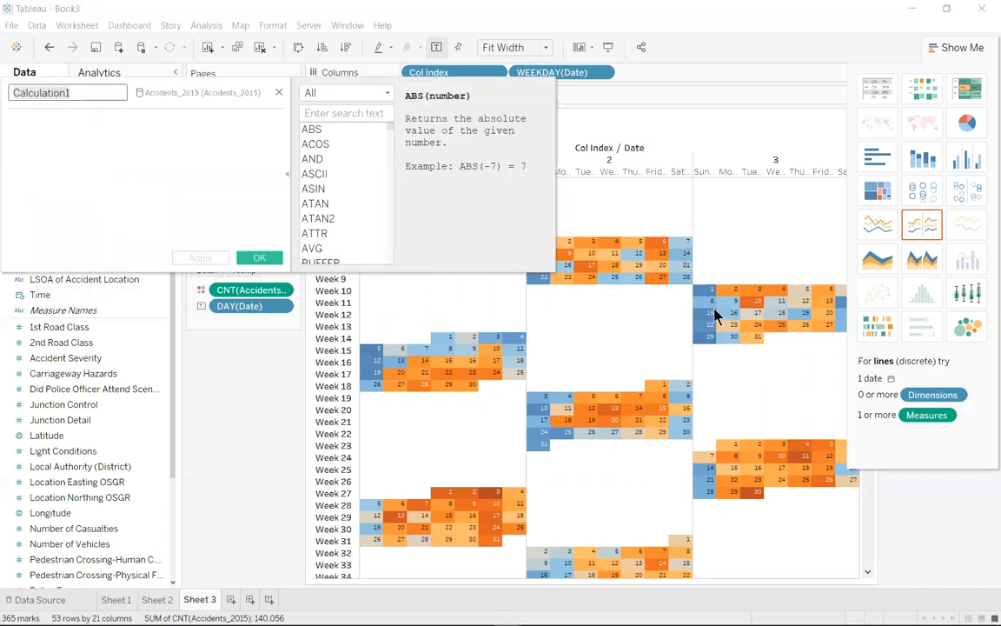
{"action": "left_click", "coordinate": [73, 94]}
{"action": "key", "text": "ctrl+a"}
{"action": "key", "text": "BackSpace"}
{"action": "type", "text": "Row In"}
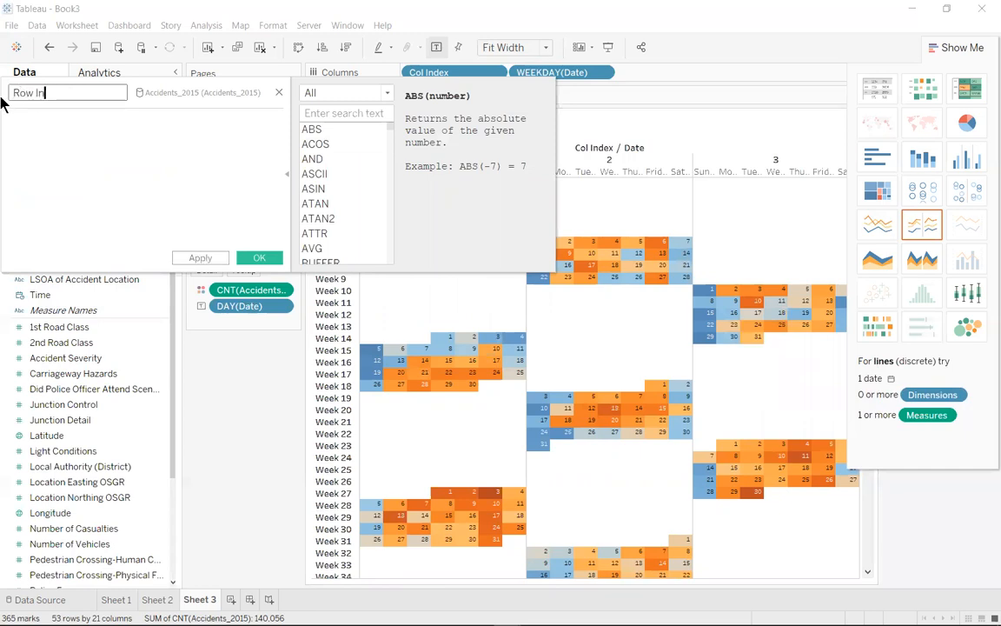
{"action": "type", "text": "dex"}
{"action": "left_click", "coordinate": [104, 143]}
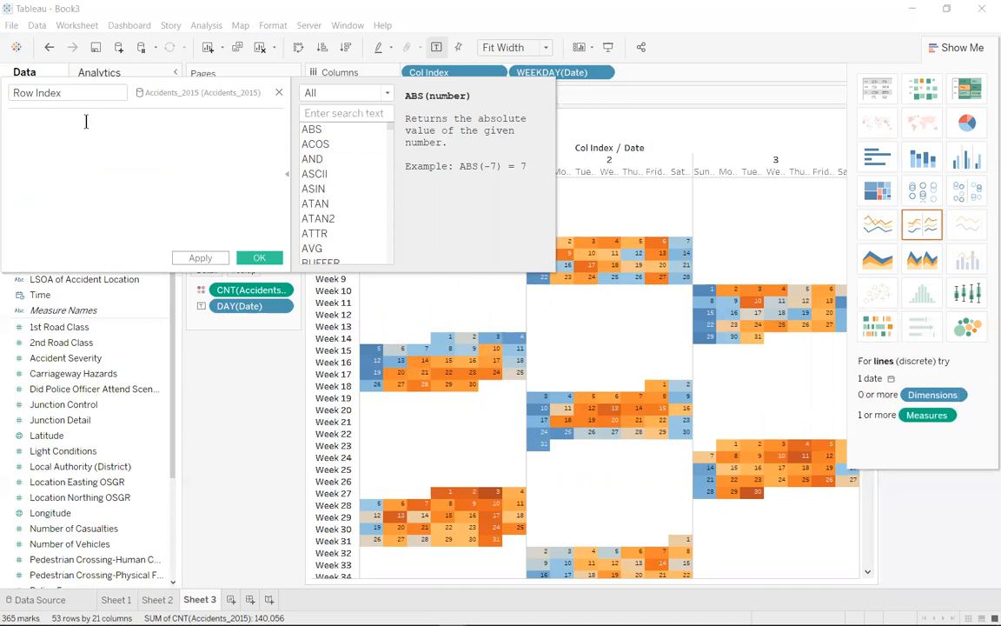
{"action": "key", "text": "ctrl+v"}
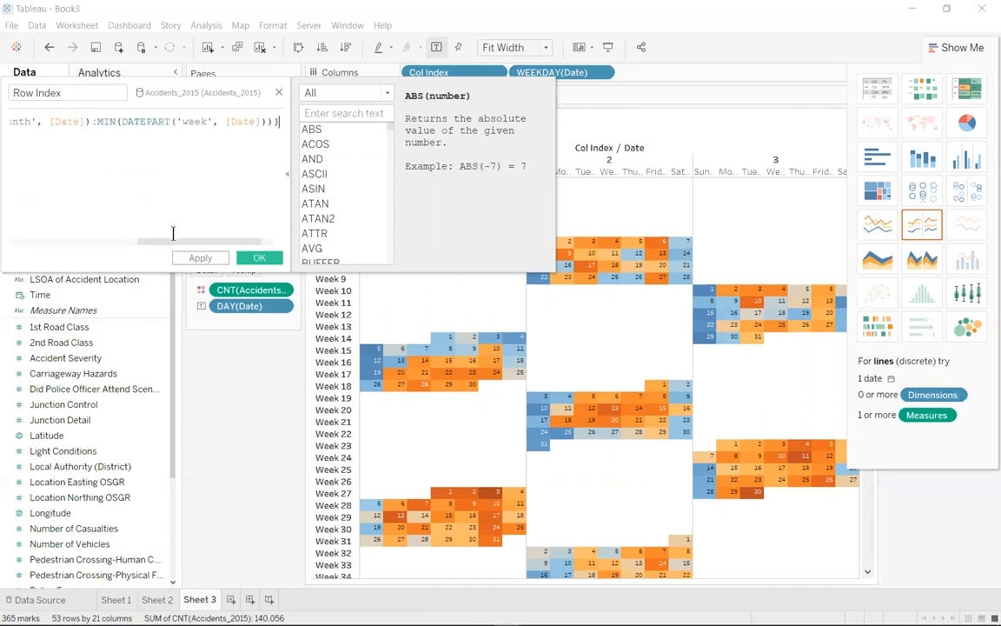
{"action": "left_click", "coordinate": [261, 259]}
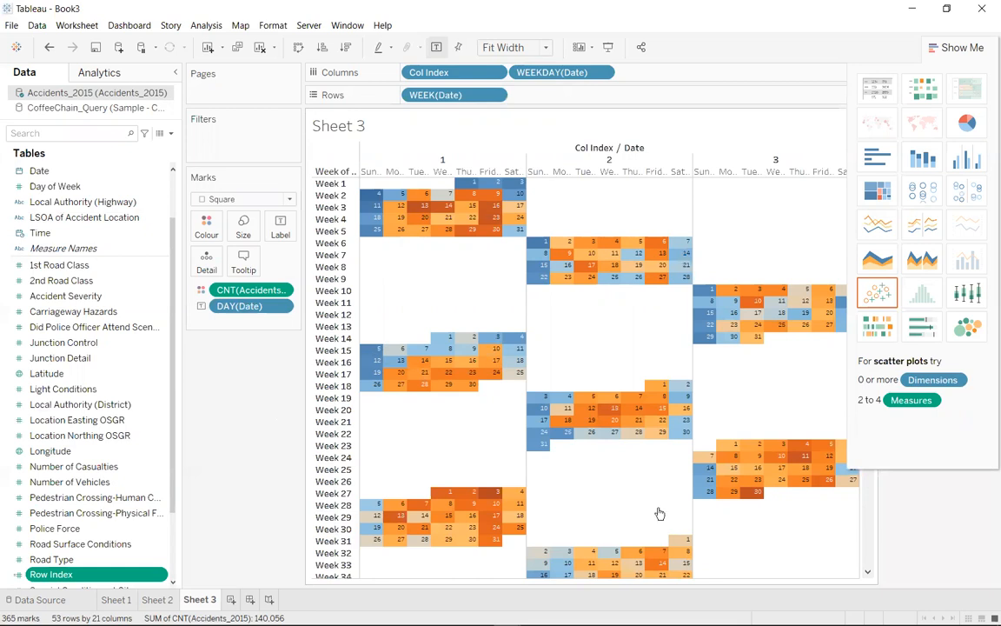
Convert Row Index to a dimension and put it on rows in place of the week of Date.
{"action": "left_click_drag", "start_coordinate": [59, 576], "coordinate": [65, 246]}
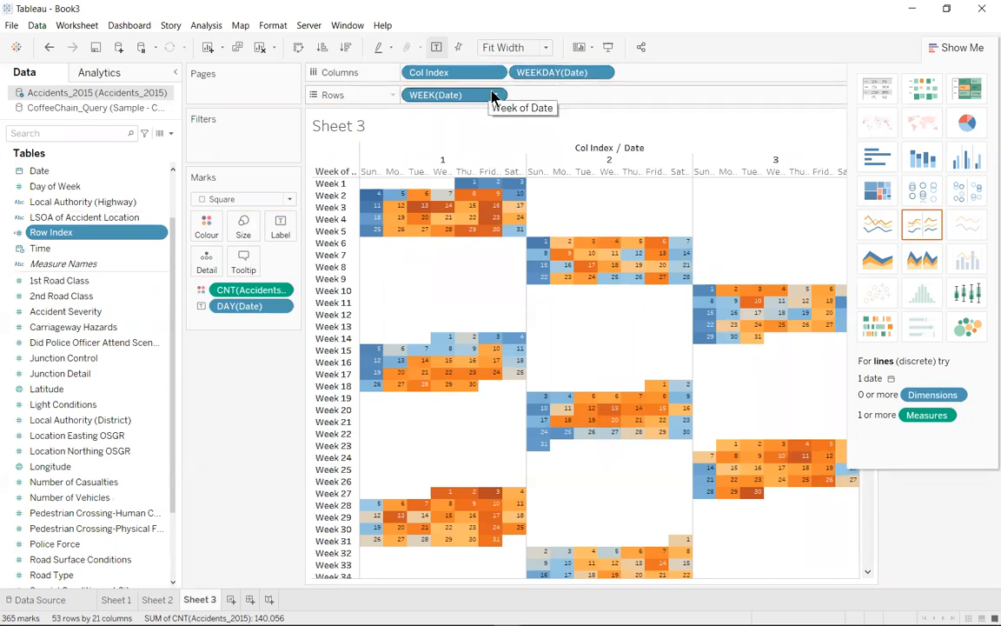
{"action": "left_click_drag", "start_coordinate": [491, 96], "coordinate": [248, 92]}
{"action": "left_click_drag", "start_coordinate": [31, 234], "coordinate": [431, 105]}
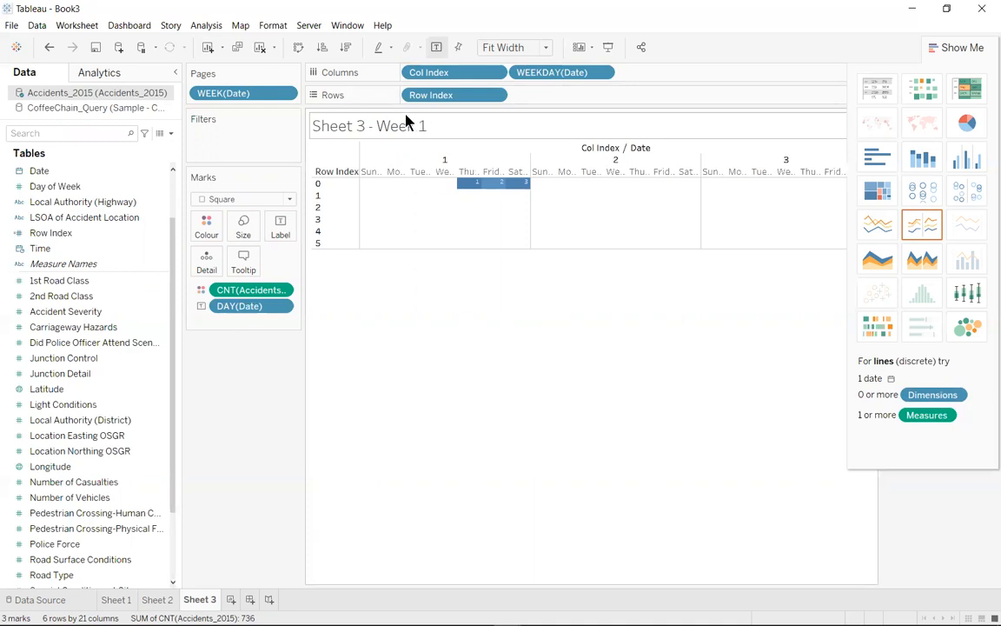
{"action": "left_click_drag", "start_coordinate": [252, 94], "coordinate": [268, 128]}
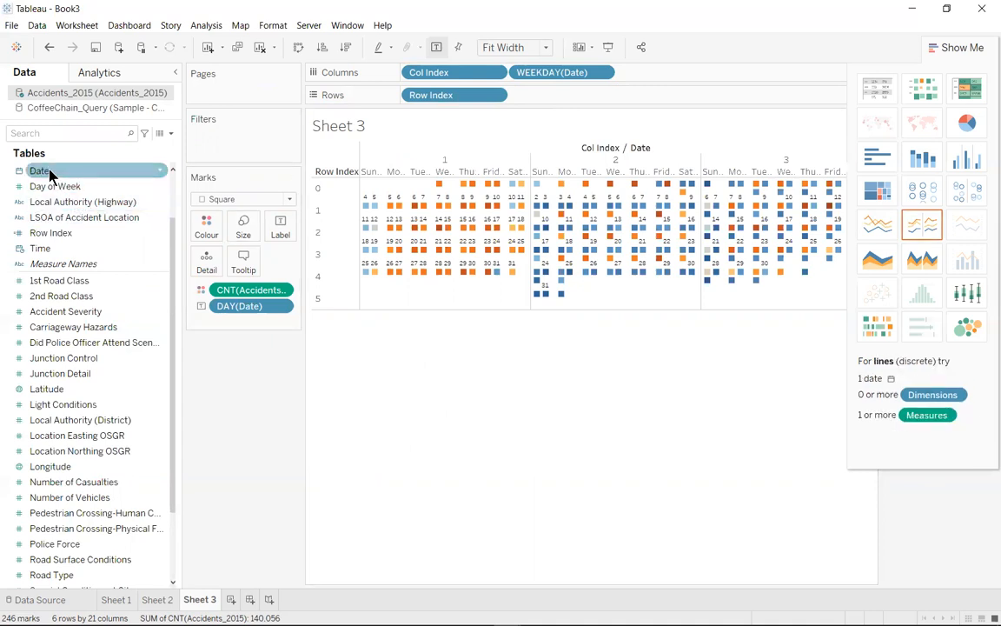
Add Date to rows ahead of Row Index and set it to the discrete Quarter.
{"action": "left_click_drag", "start_coordinate": [49, 175], "coordinate": [417, 105]}
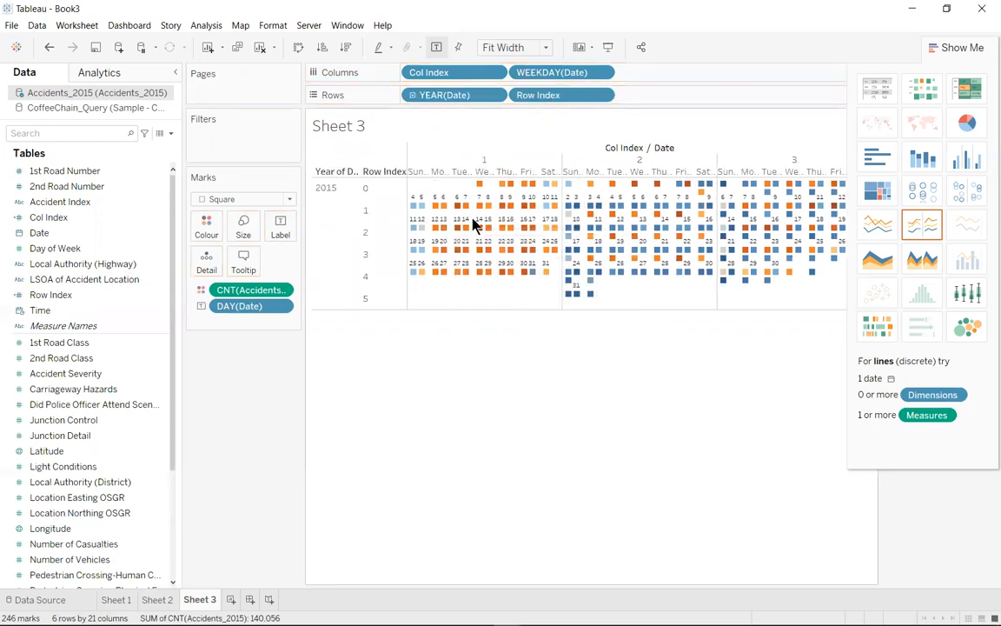
{"action": "left_click", "coordinate": [495, 96]}
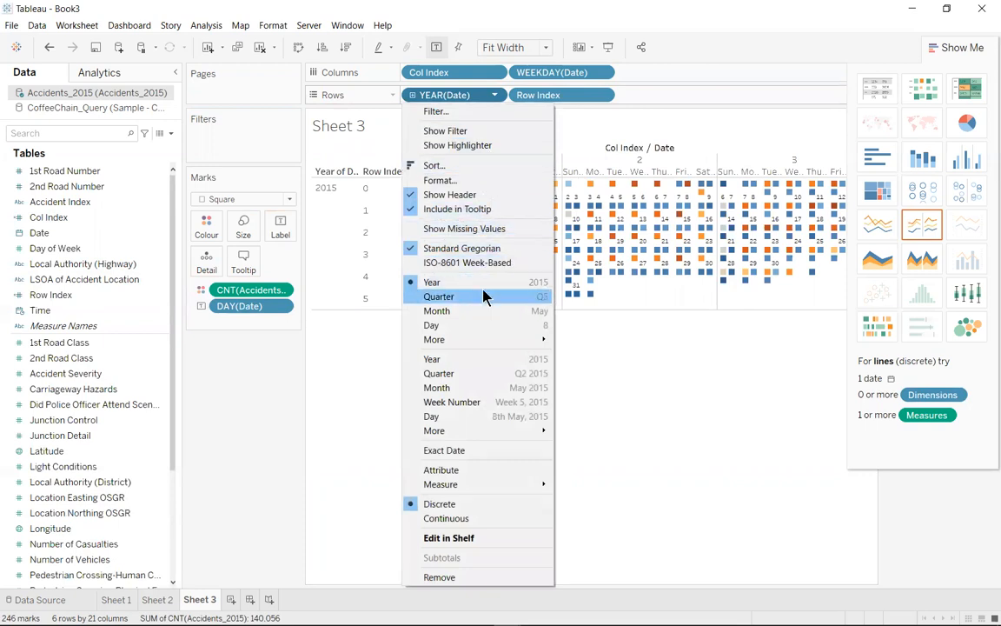
{"action": "left_click", "coordinate": [473, 297]}
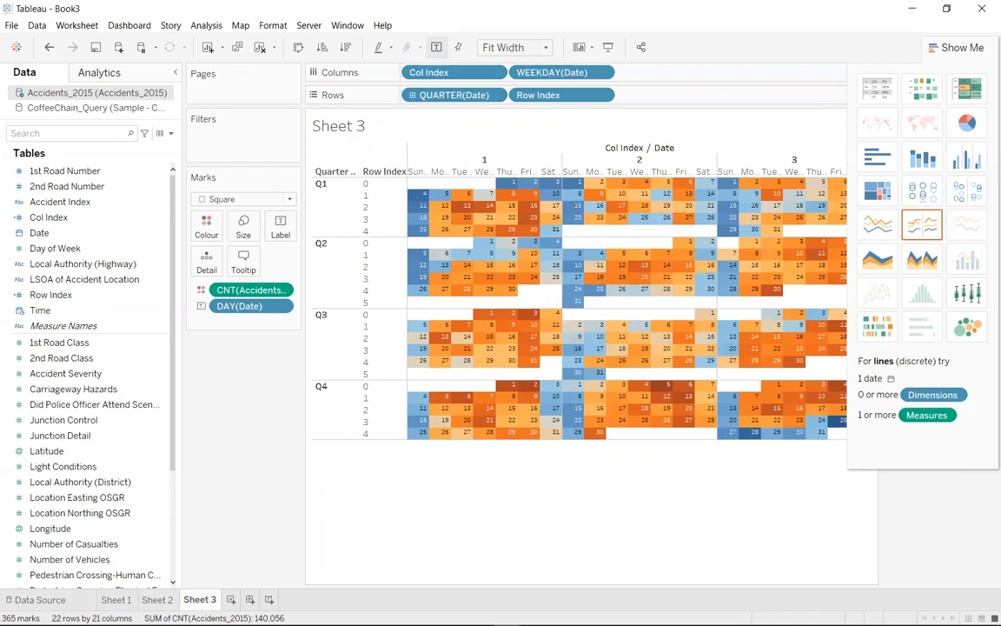
Hide the quarter and Row Index row headers of the calendar heat map.
{"action": "right_click", "coordinate": [330, 298]}
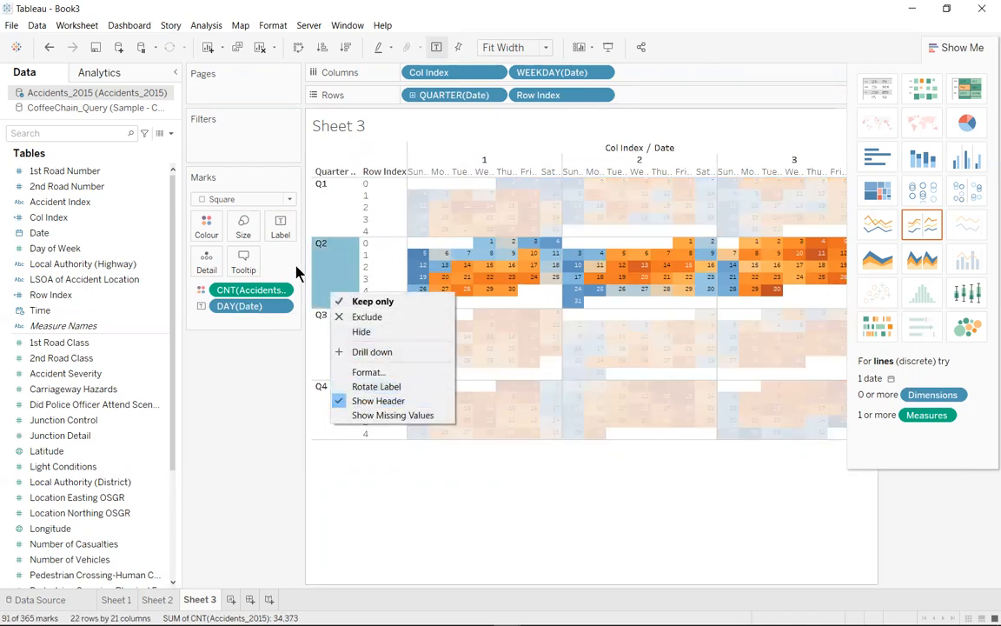
{"action": "left_click", "coordinate": [365, 402]}
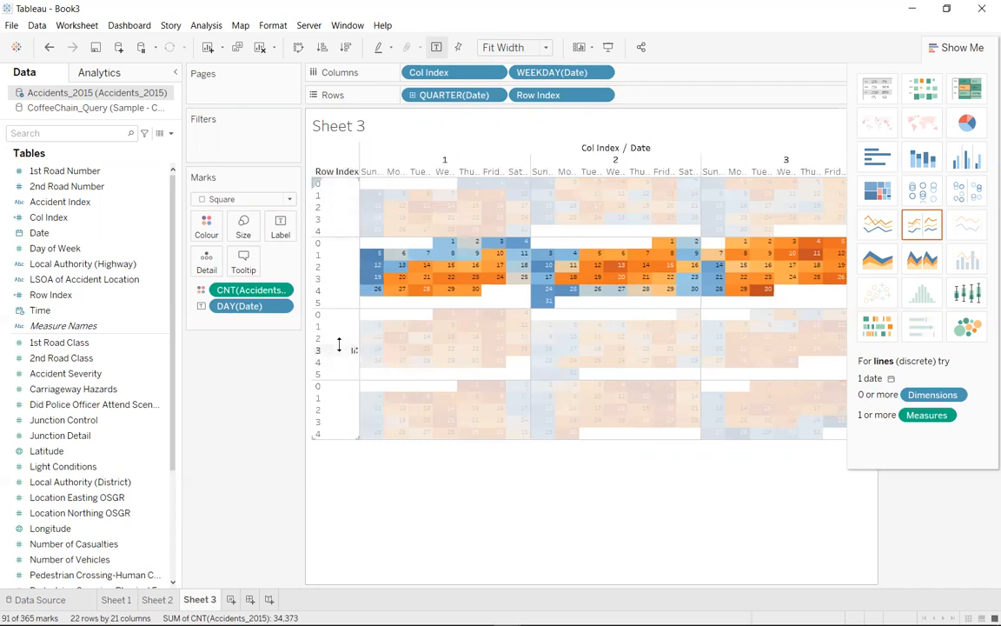
{"action": "left_click", "coordinate": [335, 260]}
{"action": "left_click", "coordinate": [332, 254]}
{"action": "right_click", "coordinate": [332, 261]}
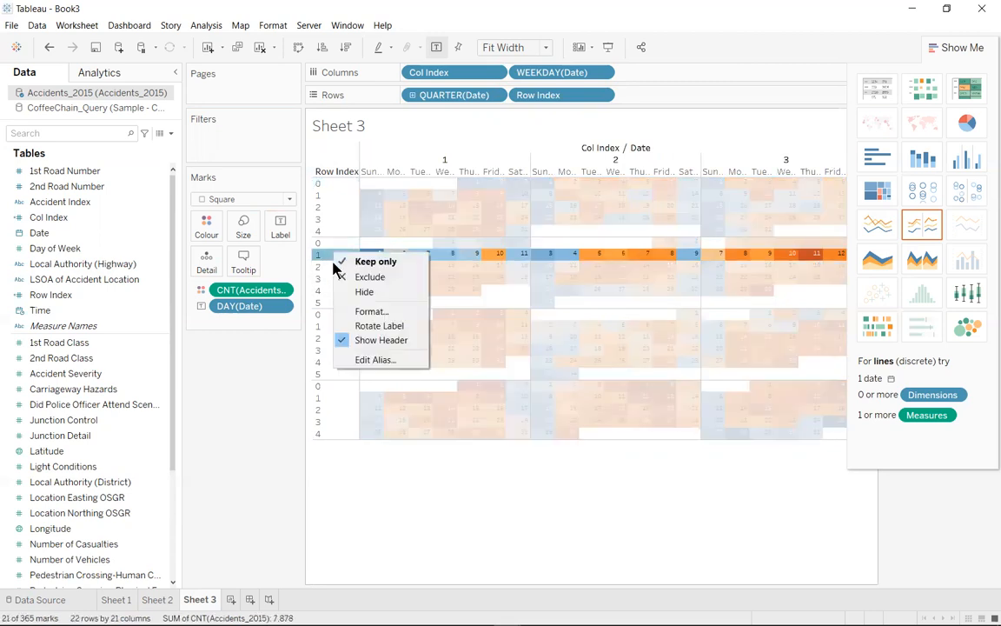
{"action": "left_click", "coordinate": [382, 340]}
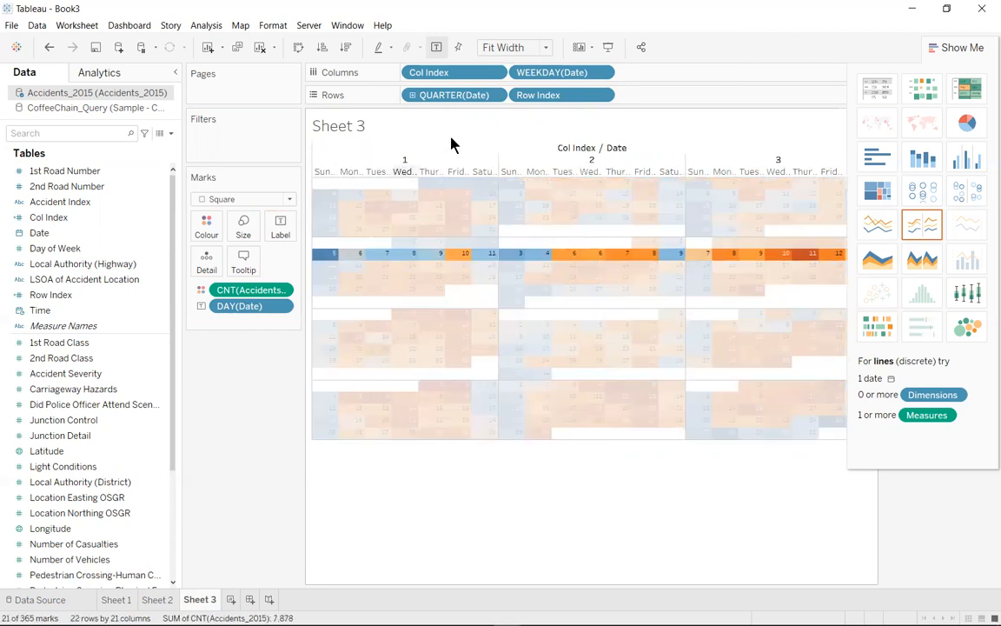
Hide the field labels for columns and the Col Index header above the weekdays.
{"action": "right_click", "coordinate": [541, 153]}
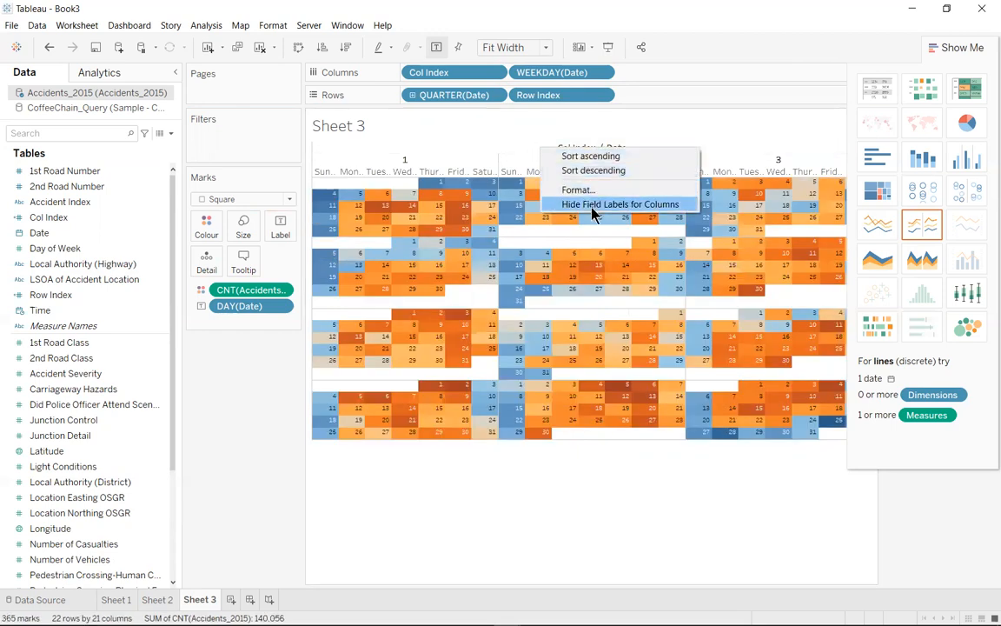
{"action": "left_click", "coordinate": [594, 205]}
{"action": "right_click", "coordinate": [558, 151]}
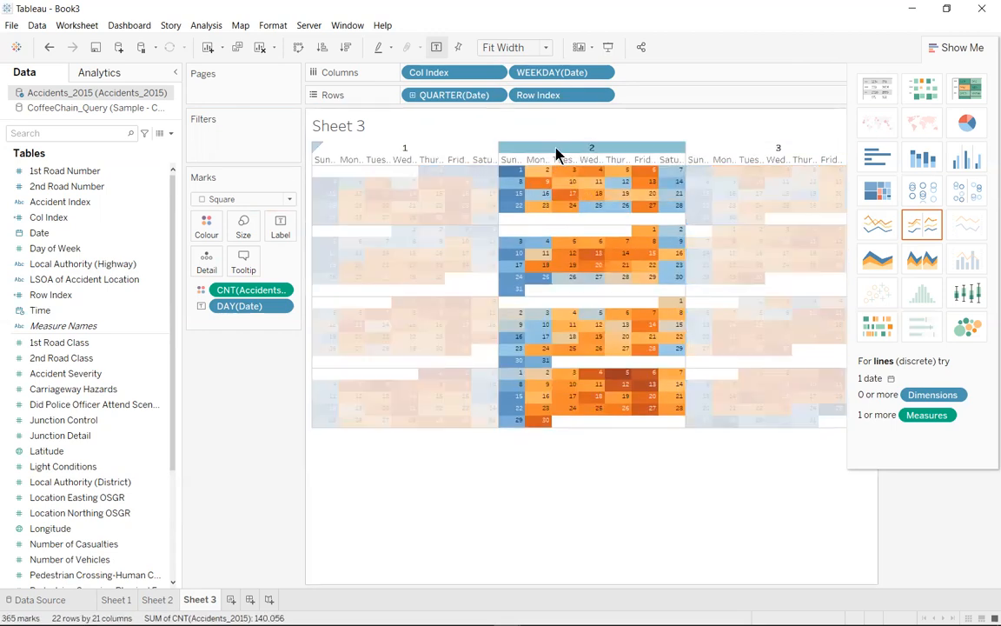
{"action": "left_click", "coordinate": [596, 243]}
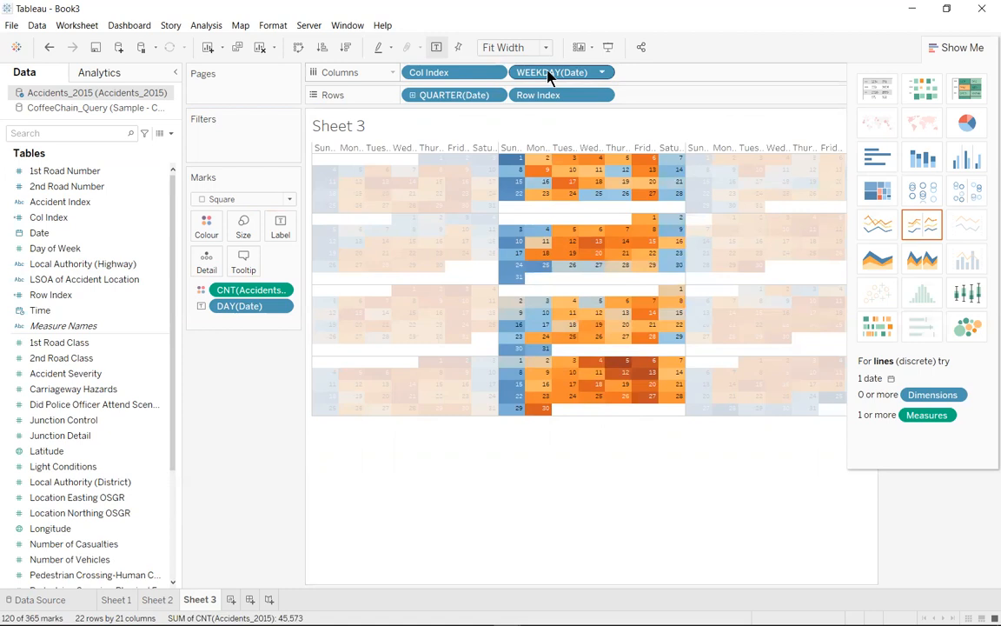
Fit the heat map to Entire View and format the column divider's pane border as the thickest white line.
{"action": "left_click", "coordinate": [546, 48]}
{"action": "left_click", "coordinate": [531, 102]}
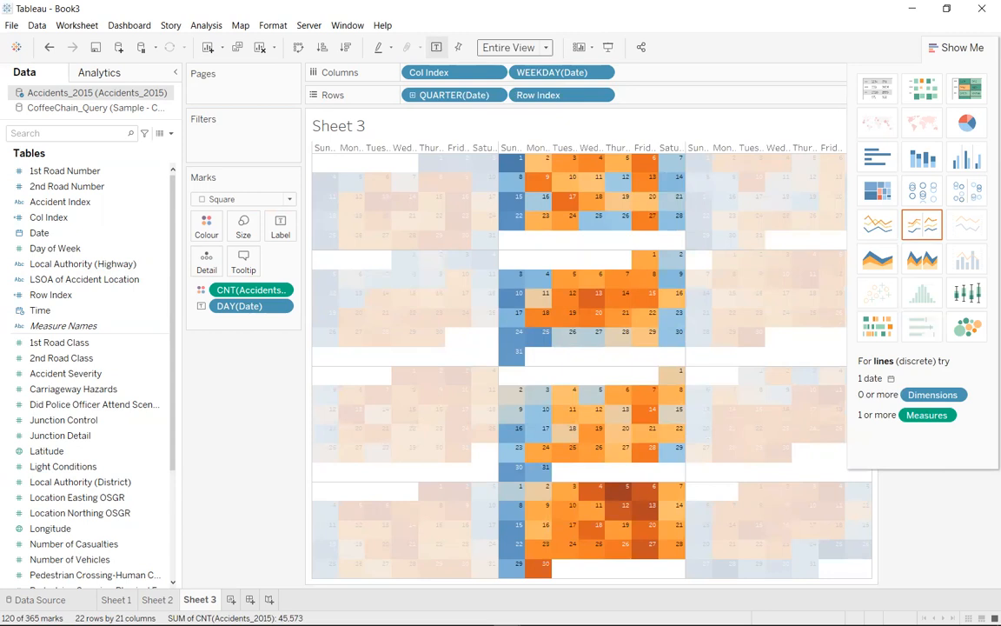
{"action": "right_click", "coordinate": [516, 280]}
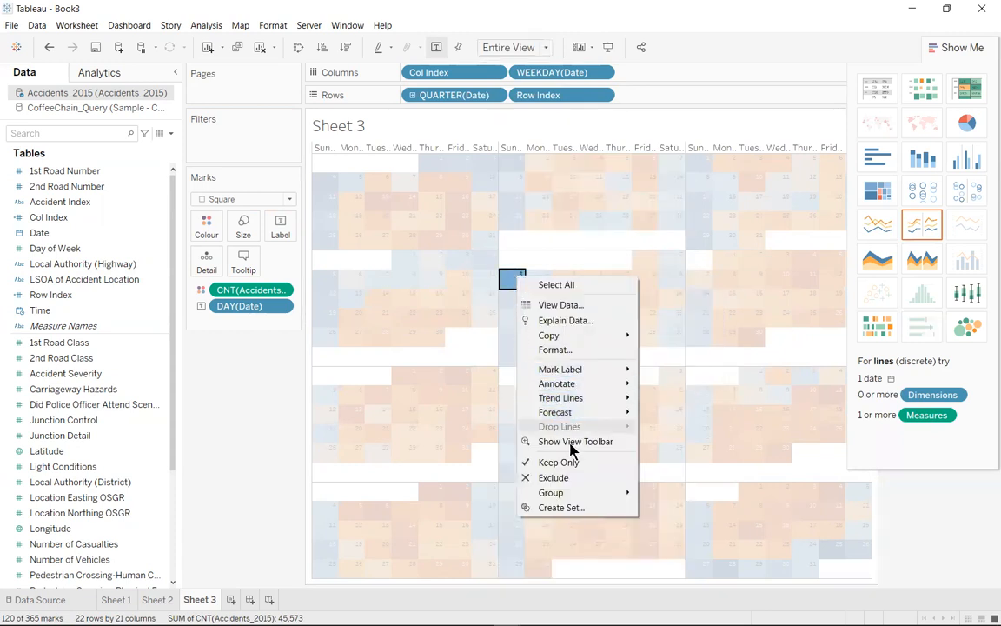
{"action": "left_click", "coordinate": [569, 351]}
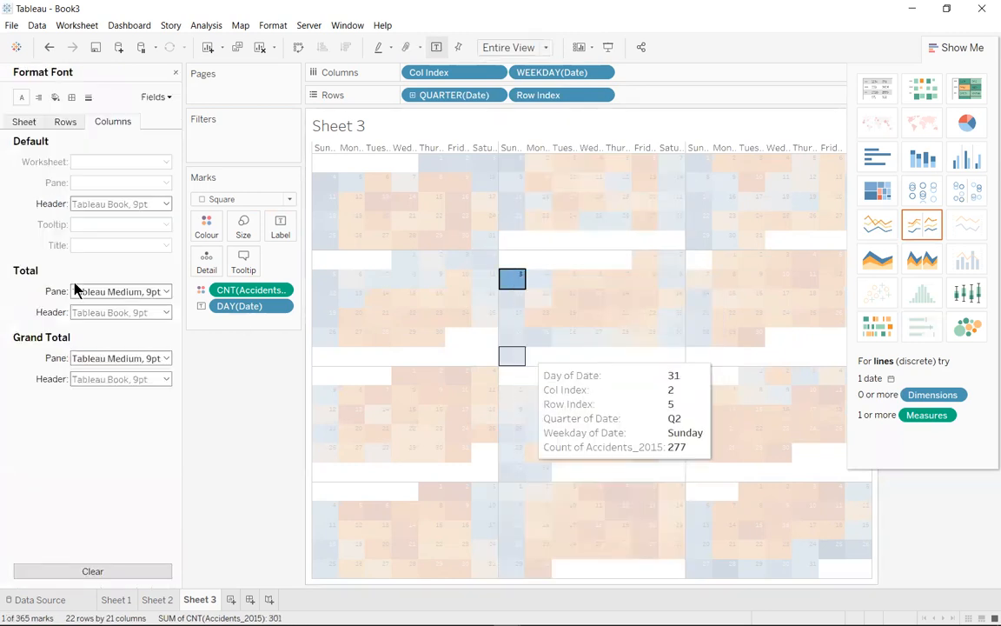
{"action": "left_click", "coordinate": [72, 99]}
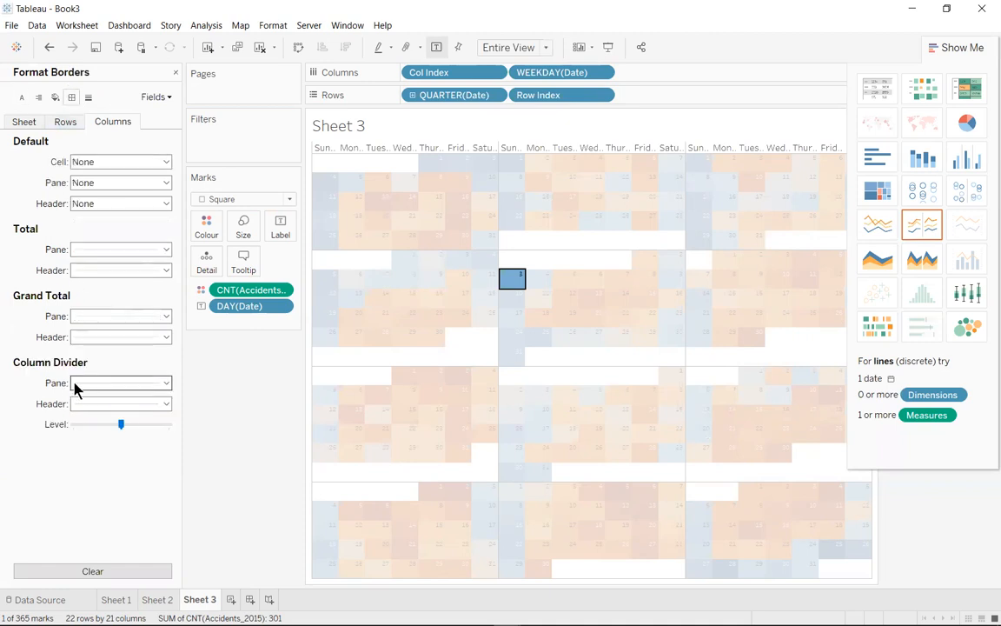
{"action": "left_click", "coordinate": [167, 385]}
{"action": "left_click", "coordinate": [172, 460]}
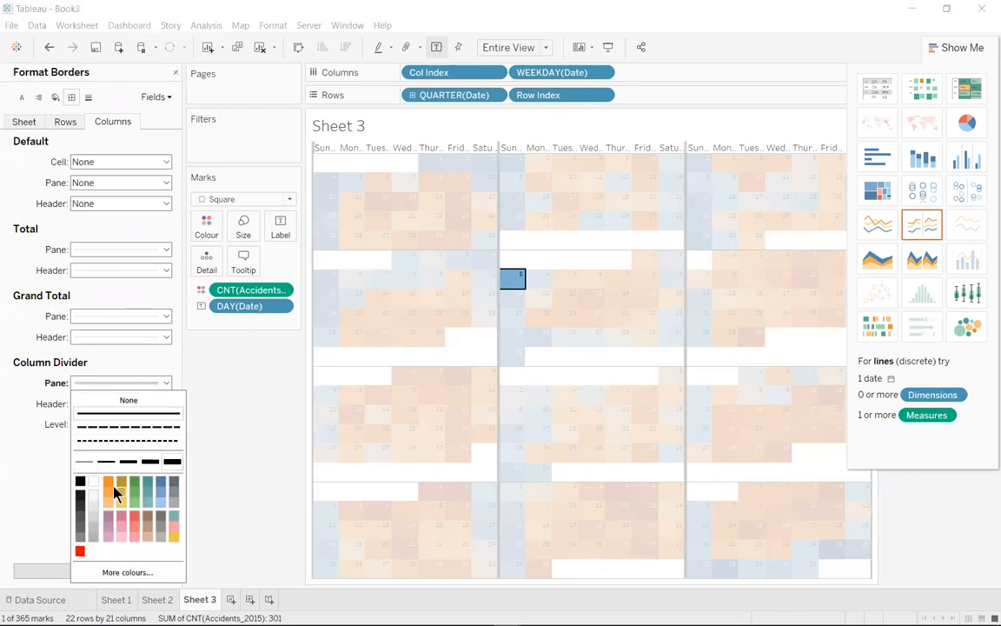
{"action": "left_click", "coordinate": [94, 483]}
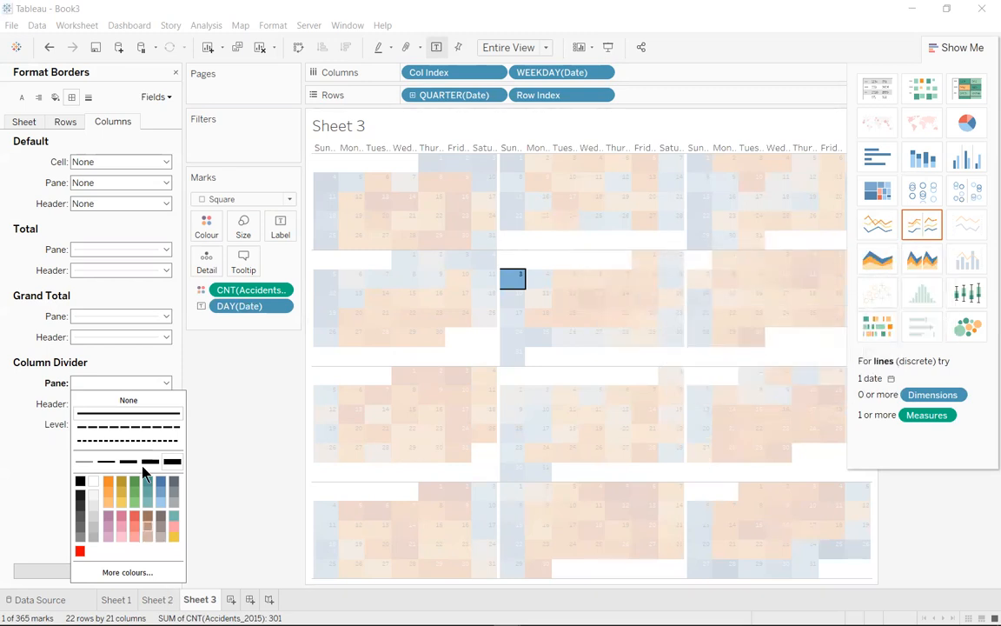
{"action": "left_click", "coordinate": [19, 467]}
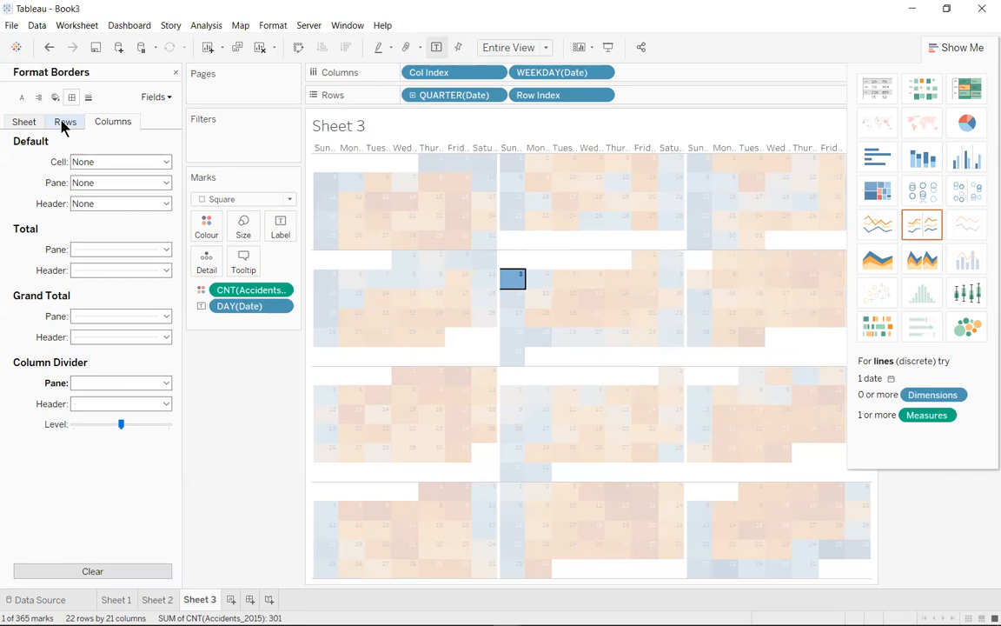
Format the row divider's pane border as the thickest white line to separate the quarters.
{"action": "left_click", "coordinate": [64, 127]}
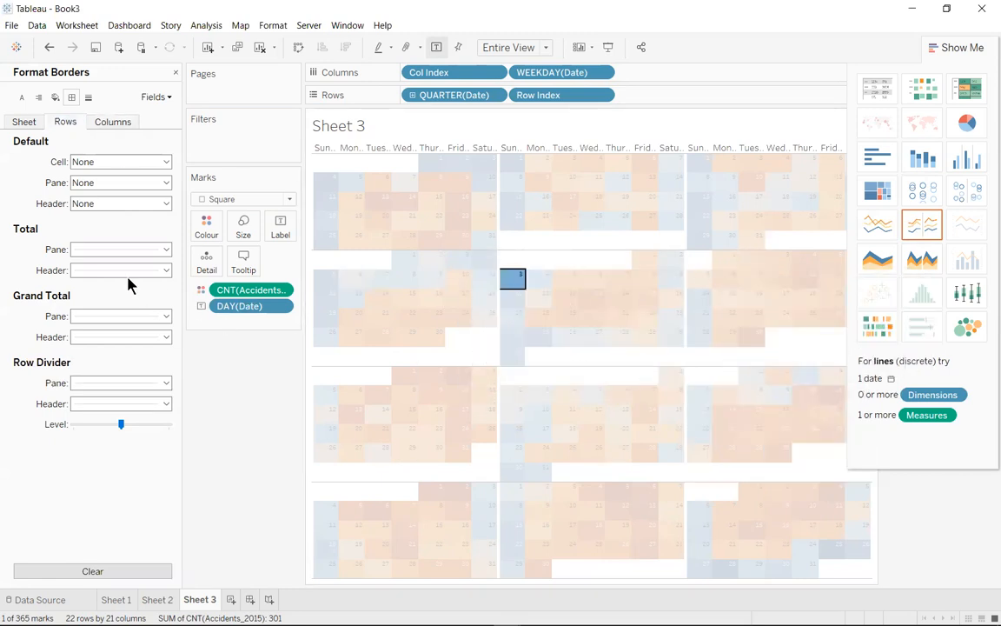
{"action": "left_click", "coordinate": [165, 383]}
{"action": "left_click", "coordinate": [172, 461]}
{"action": "left_click", "coordinate": [94, 481]}
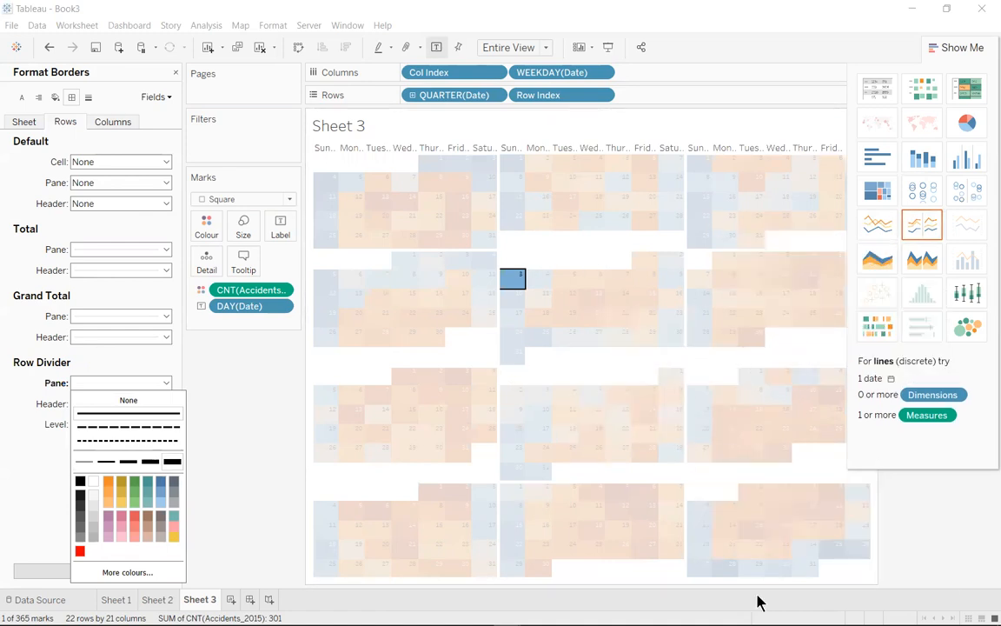
{"action": "left_click", "coordinate": [830, 483]}
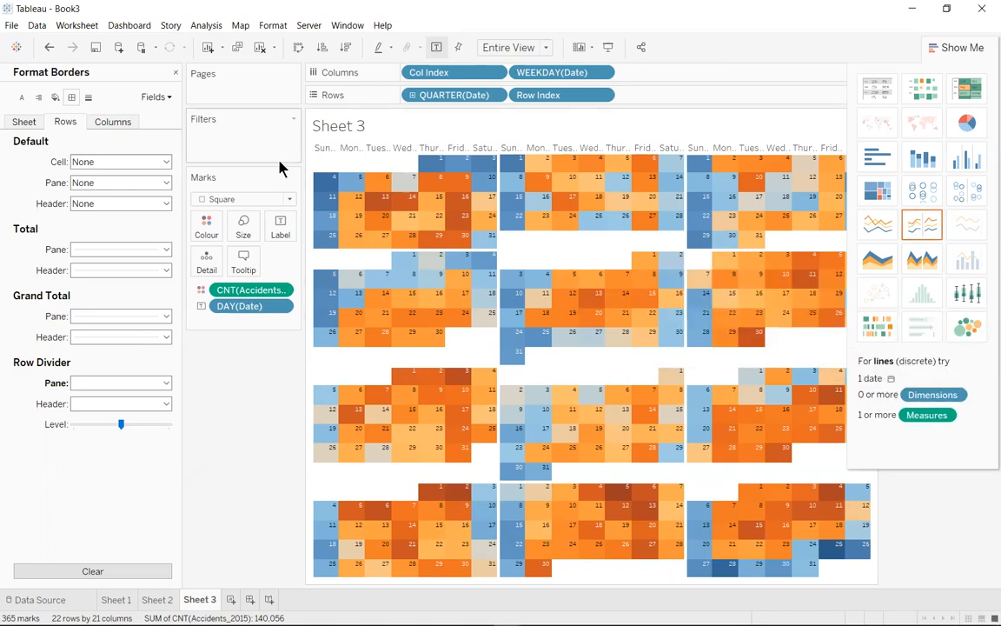
Format the weekday column headers so their dates use the abbreviated form, such as Sun.
{"action": "right_click", "coordinate": [408, 149]}
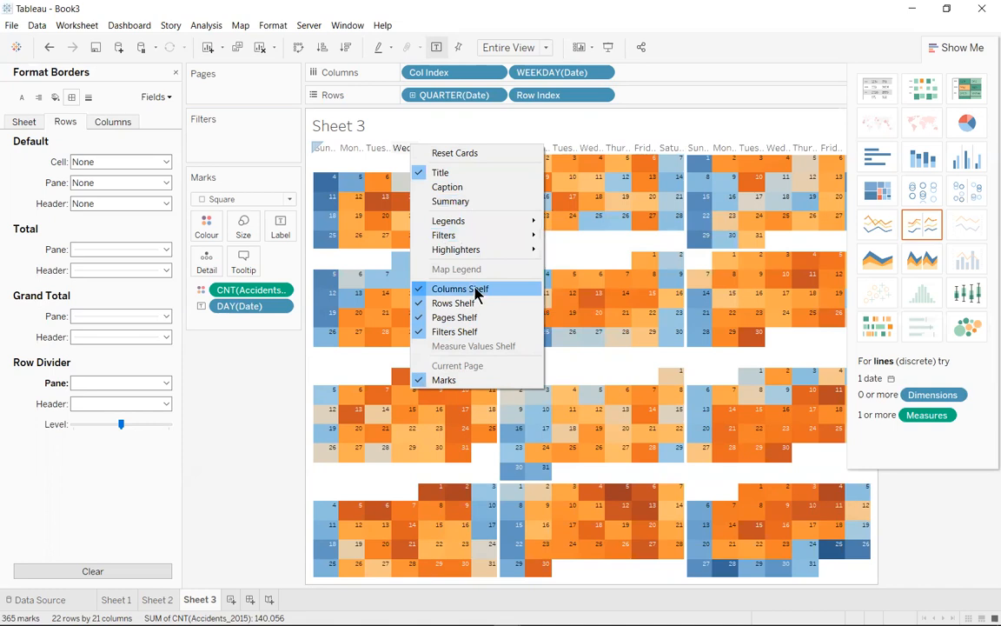
{"action": "left_click", "coordinate": [387, 150]}
{"action": "left_click", "coordinate": [403, 149]}
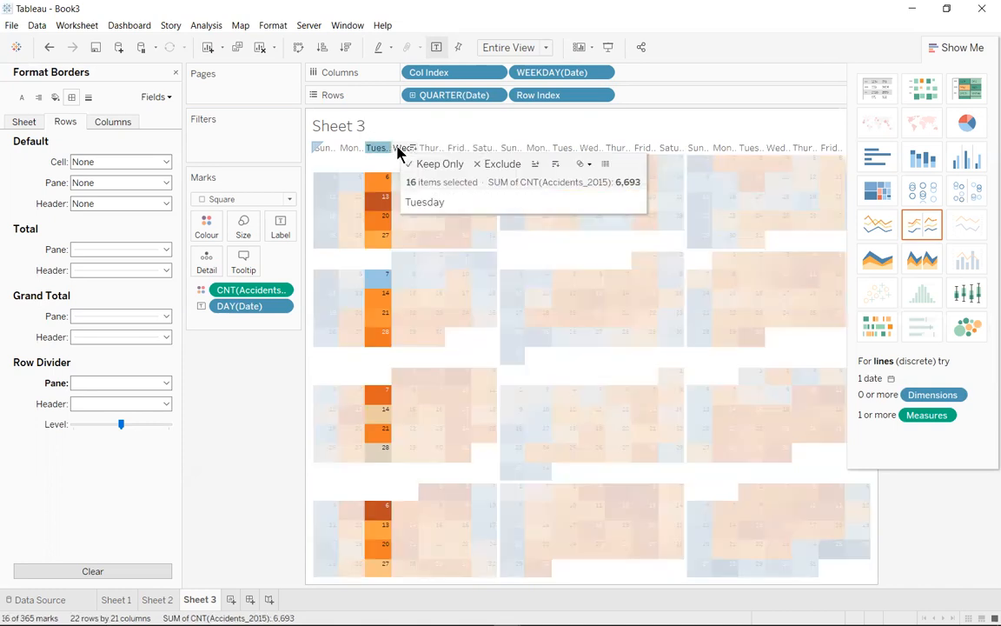
{"action": "right_click", "coordinate": [402, 152]}
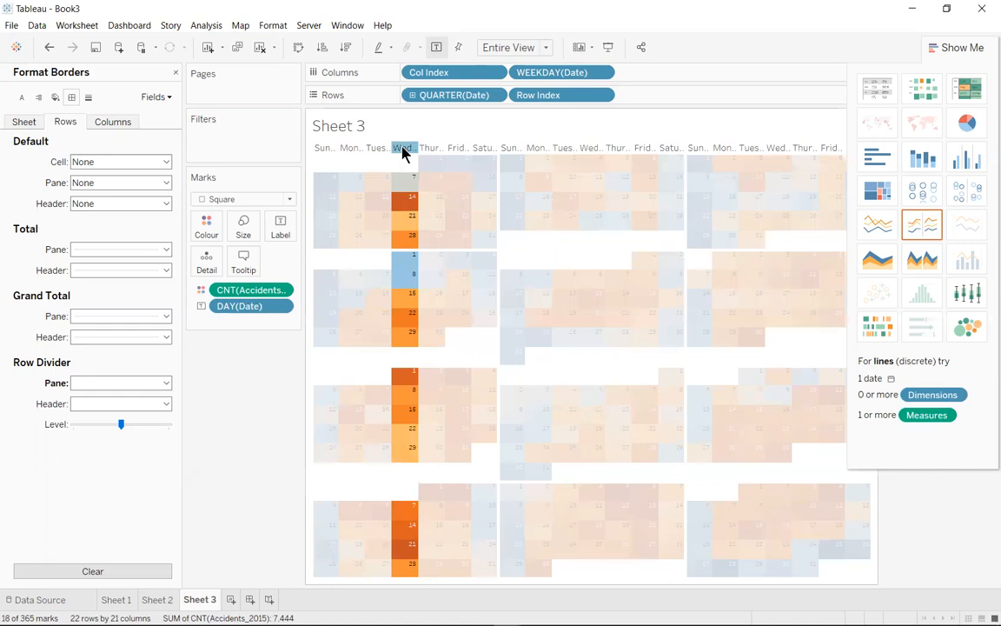
{"action": "right_click", "coordinate": [403, 152]}
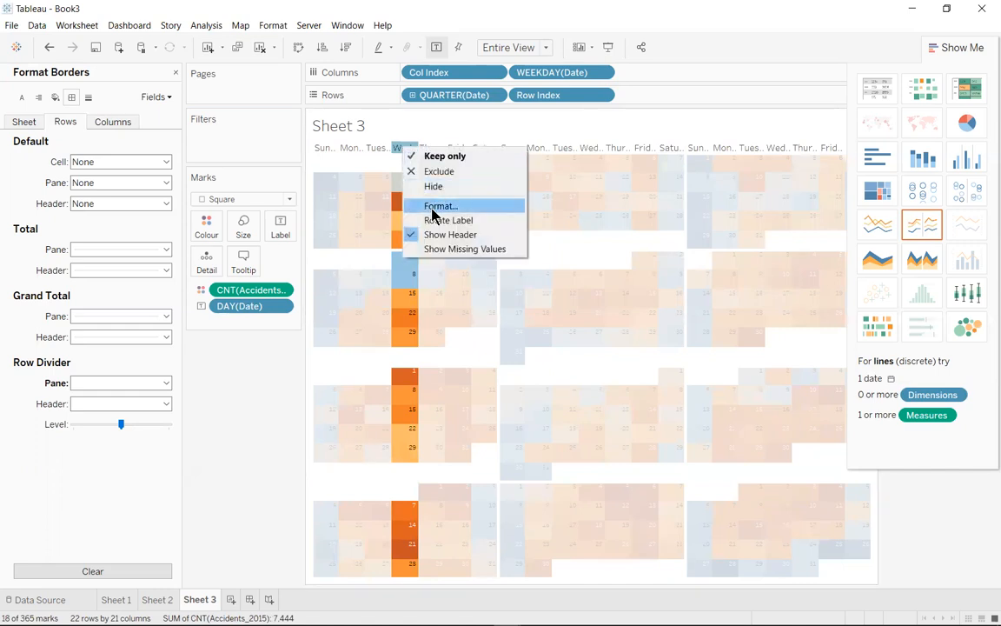
{"action": "left_click", "coordinate": [432, 208]}
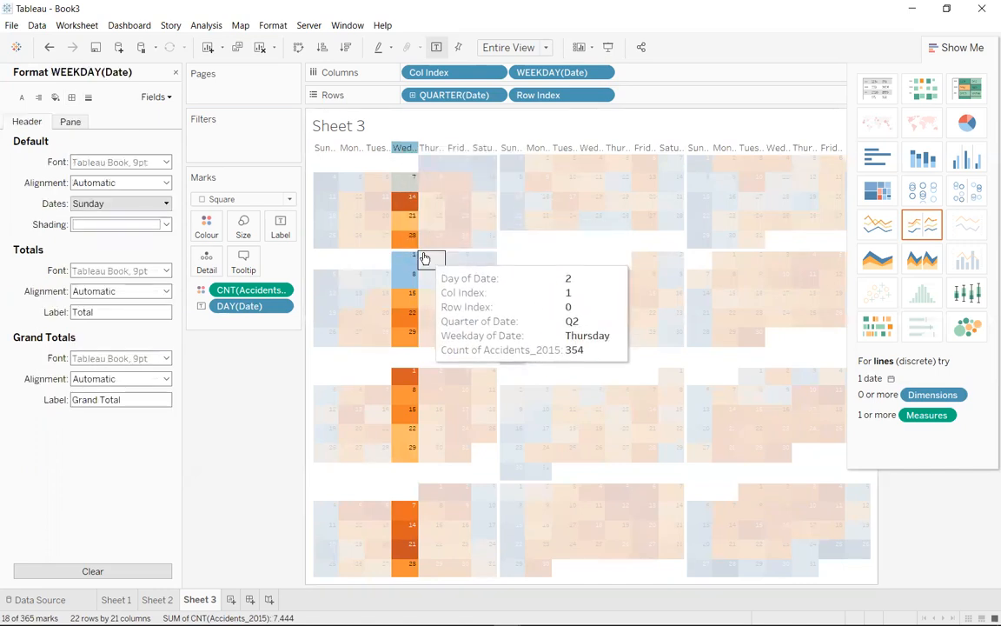
{"action": "left_click", "coordinate": [166, 205]}
{"action": "left_click", "coordinate": [109, 243]}
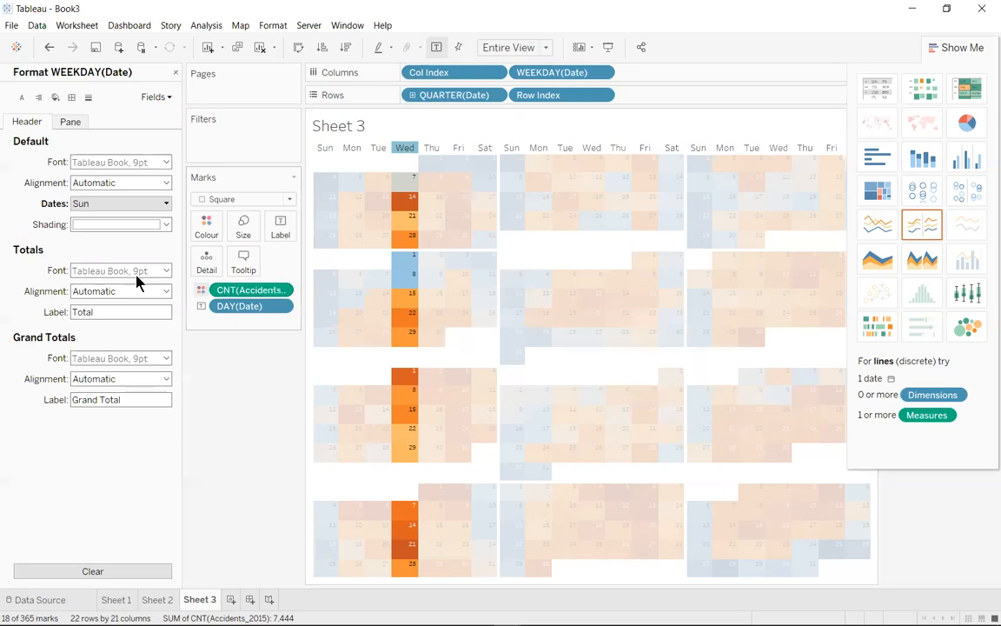
Add a Microsoft Excel connection to public_holiday_2015.xls in the Accidents_2015 data source.
{"action": "left_click", "coordinate": [61, 599]}
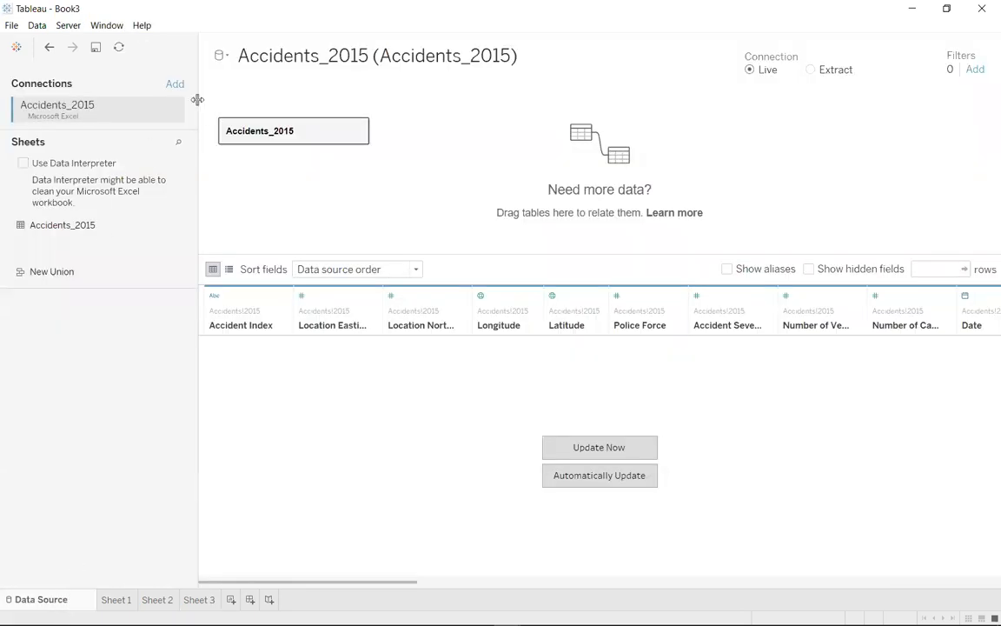
{"action": "left_click", "coordinate": [175, 85]}
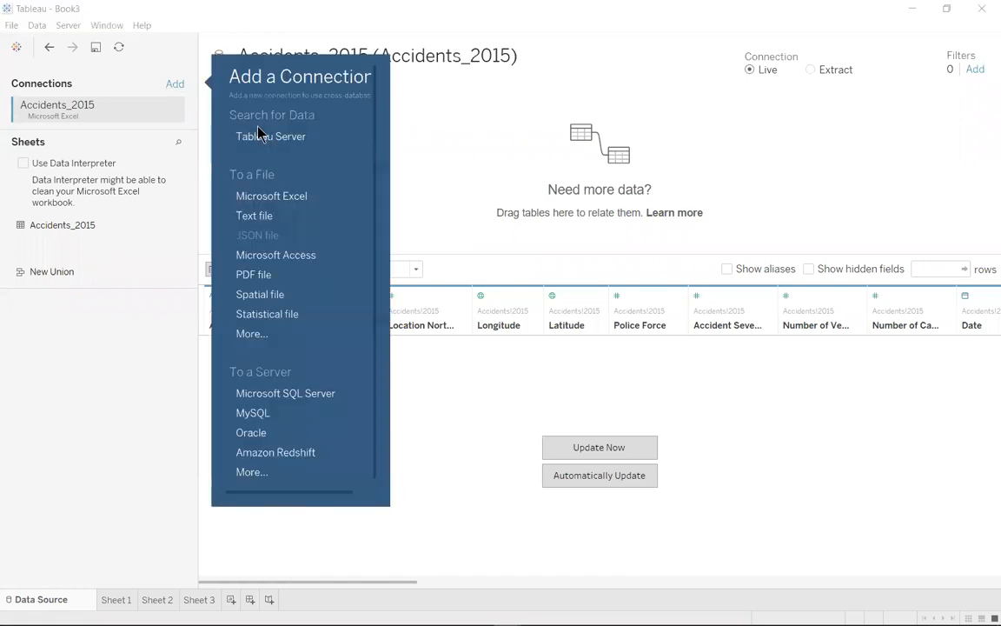
{"action": "left_click", "coordinate": [268, 198]}
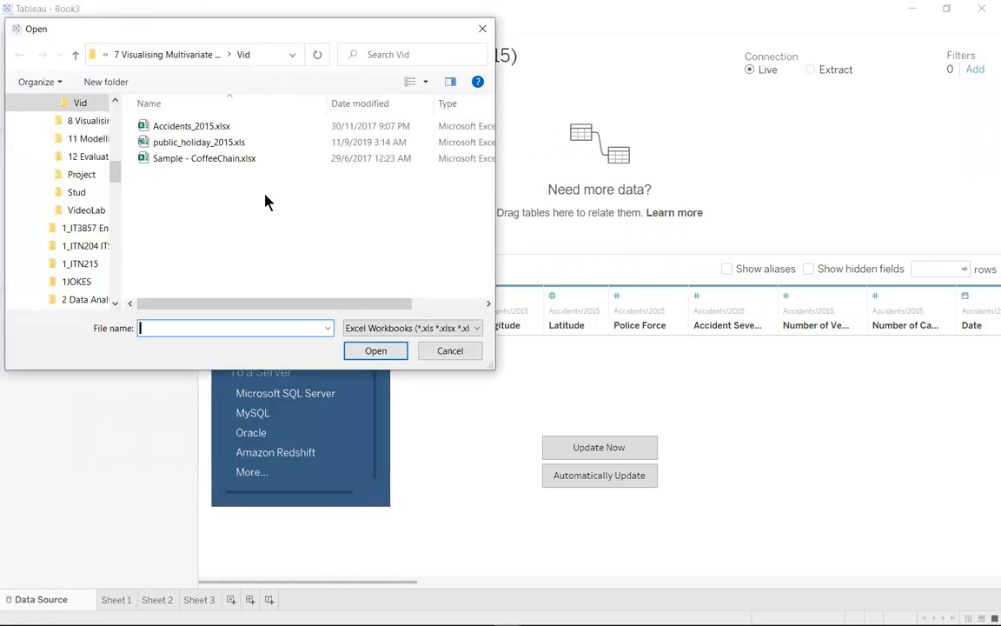
{"action": "left_click", "coordinate": [216, 143]}
{"action": "left_click", "coordinate": [376, 354]}
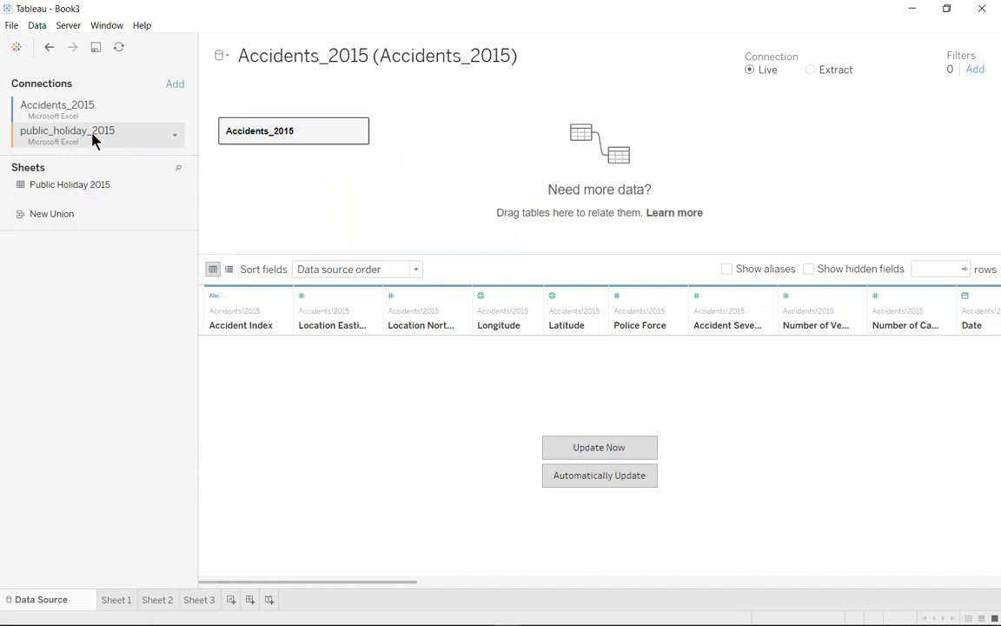
Relate the Public Holiday 2015 table to Accidents_2015 on their Date fields and update the data preview.
{"action": "left_click_drag", "start_coordinate": [100, 186], "coordinate": [408, 144]}
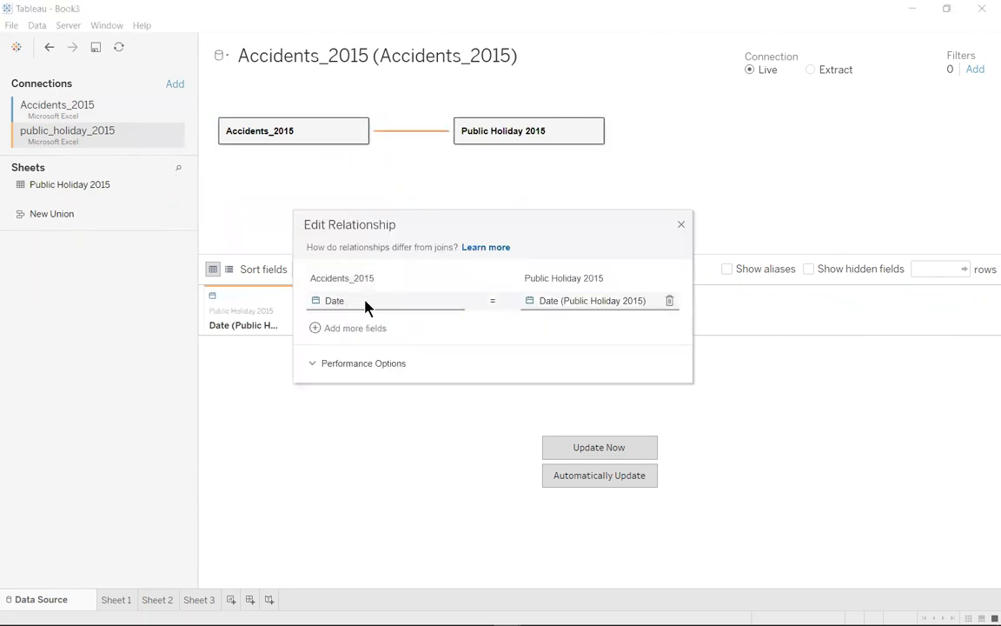
{"action": "left_click", "coordinate": [681, 225]}
{"action": "left_click", "coordinate": [594, 450]}
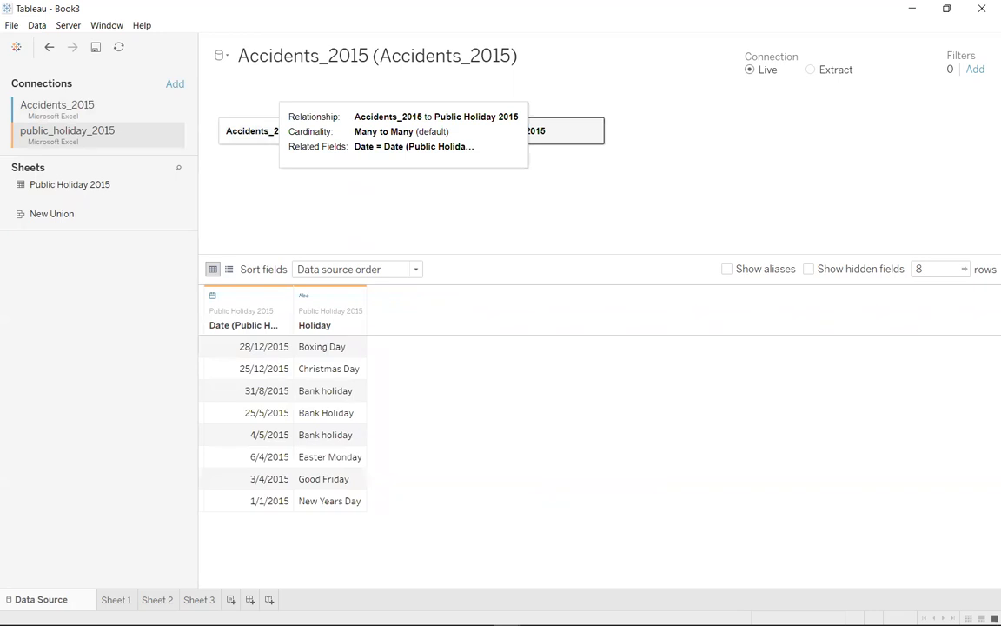
Return to Sheet 3, add the Holiday field from Public Holiday 2015 to the mark labels, and check the holiday cells' details.
{"action": "left_click", "coordinate": [200, 599]}
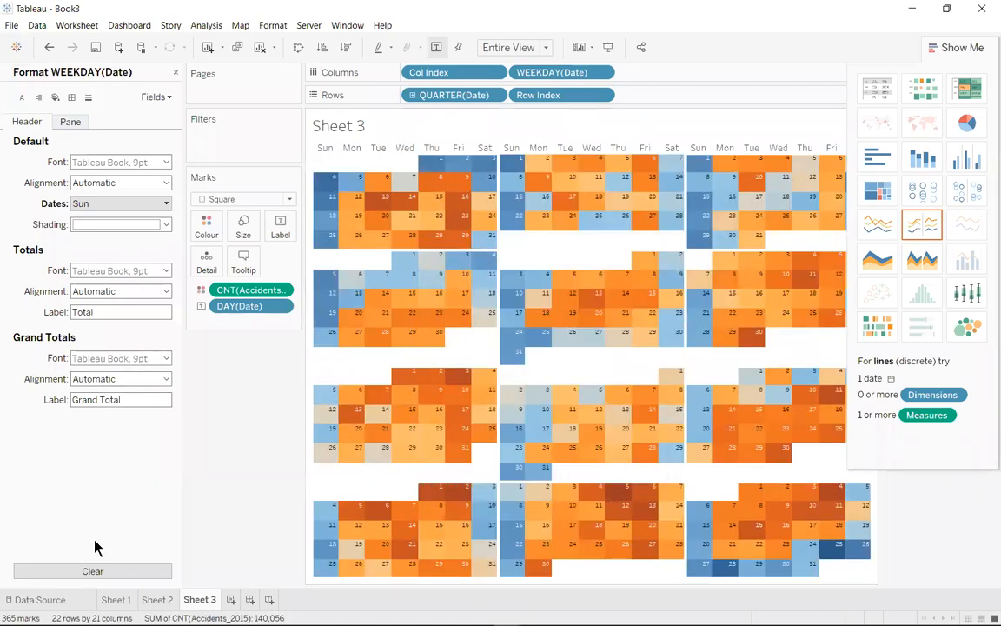
{"action": "left_click", "coordinate": [79, 599]}
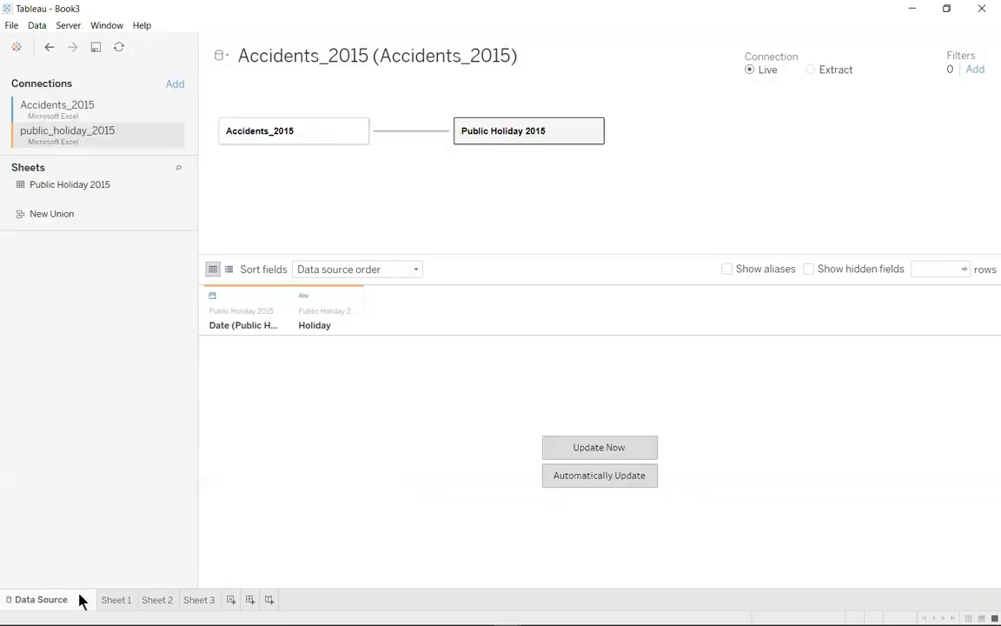
{"action": "left_click", "coordinate": [200, 600]}
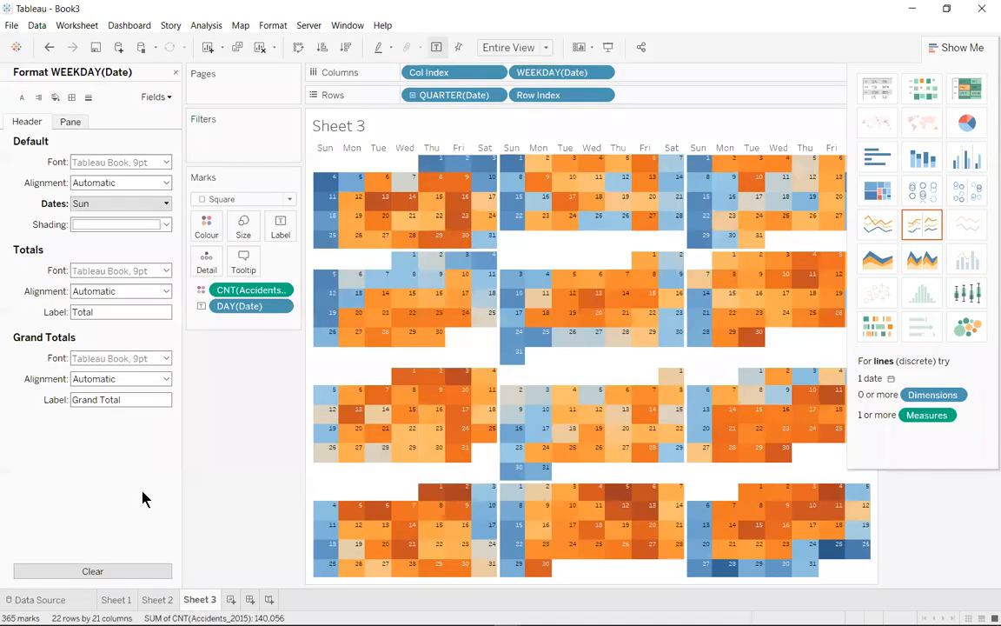
{"action": "left_click", "coordinate": [176, 72]}
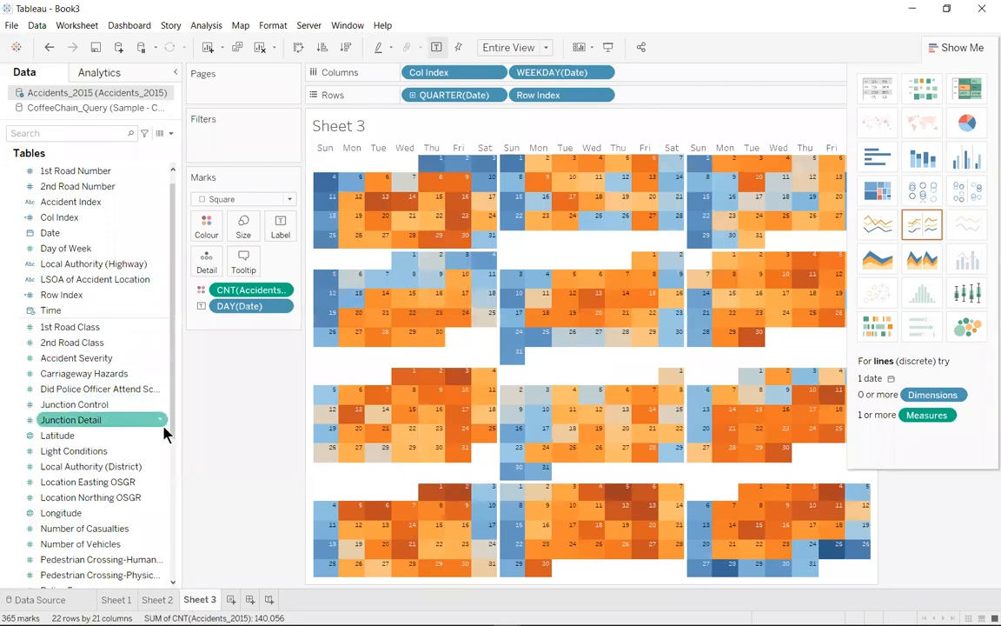
{"action": "left_click_drag", "start_coordinate": [171, 436], "coordinate": [174, 585]}
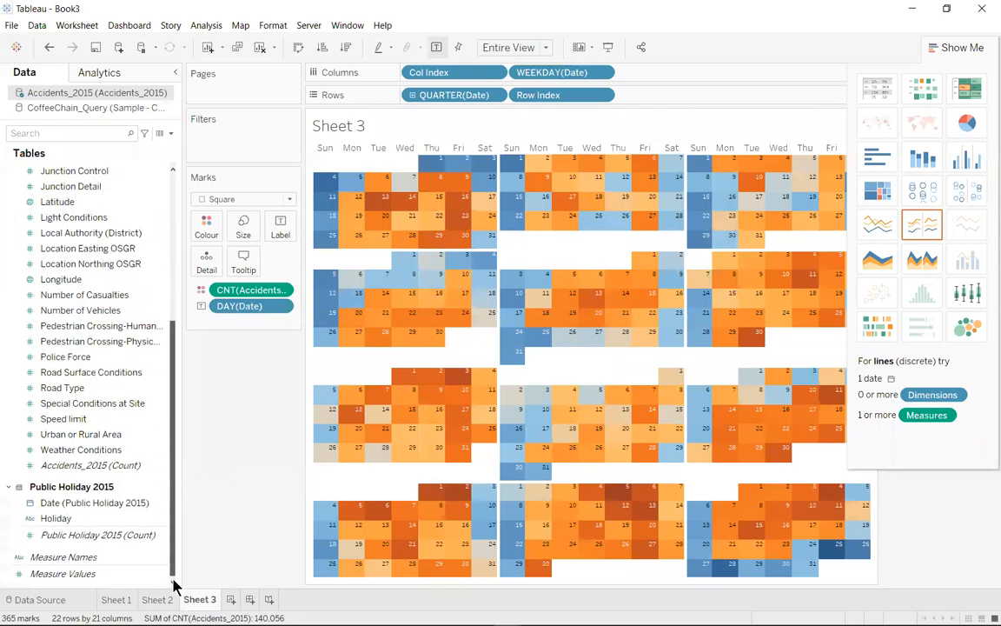
{"action": "left_click", "coordinate": [85, 506]}
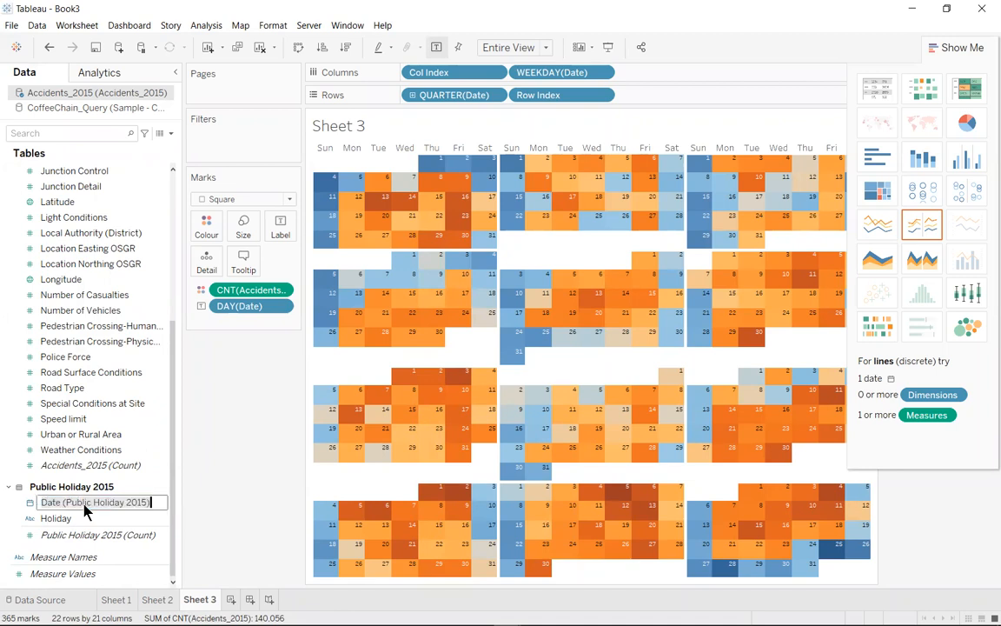
{"action": "left_click", "coordinate": [65, 519]}
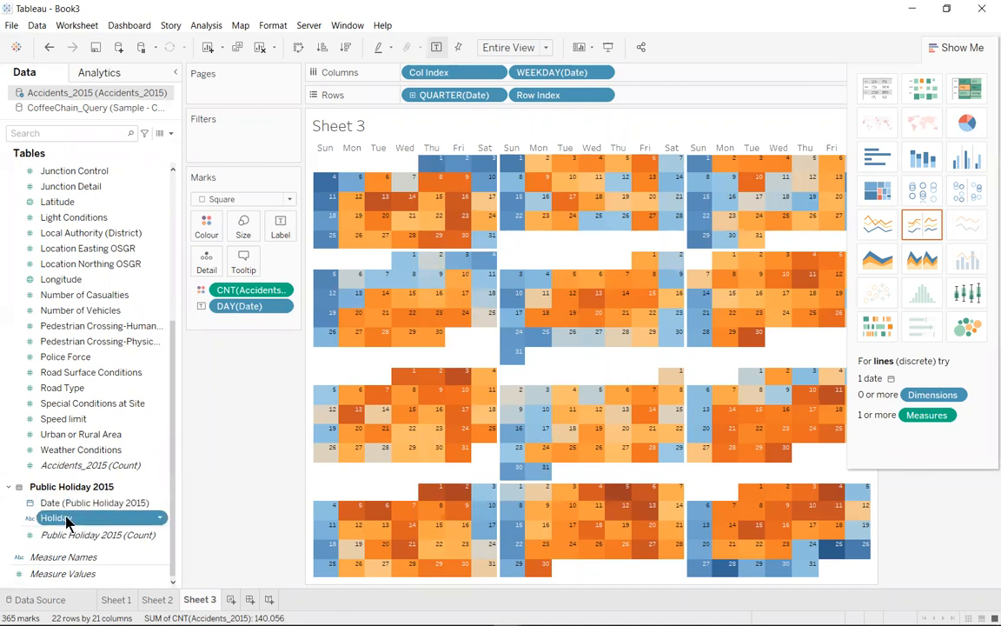
{"action": "left_click_drag", "start_coordinate": [66, 519], "coordinate": [273, 225]}
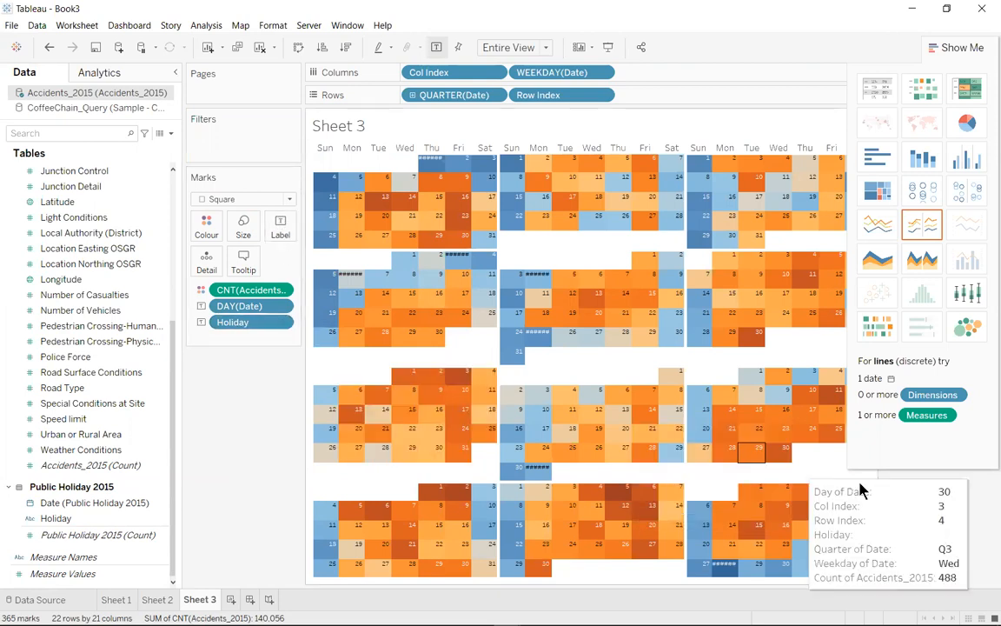
{"action": "mouse_move", "coordinate": [539, 341]}
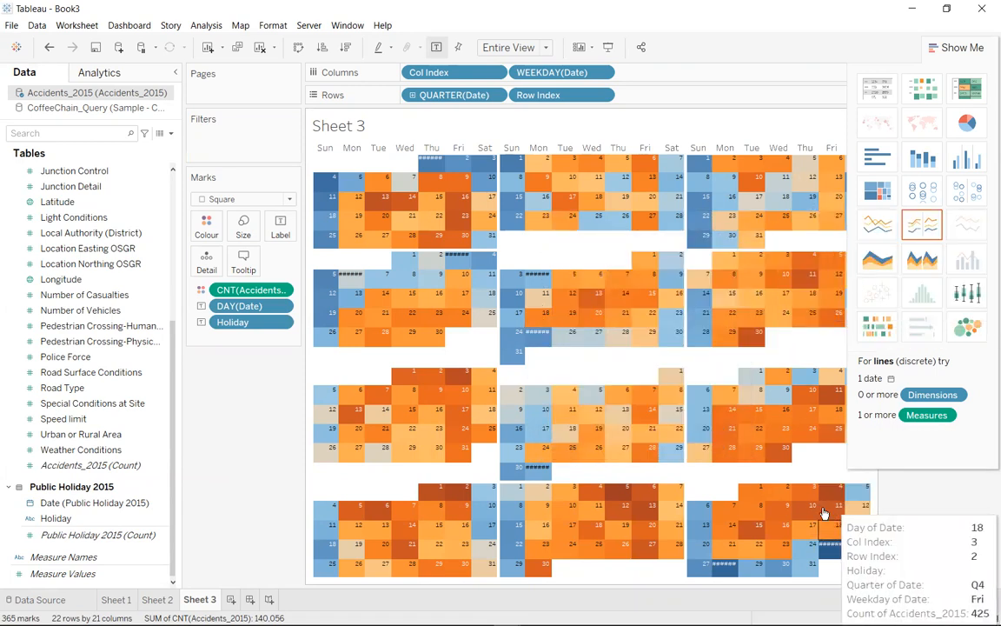
{"action": "mouse_move", "coordinate": [827, 541]}
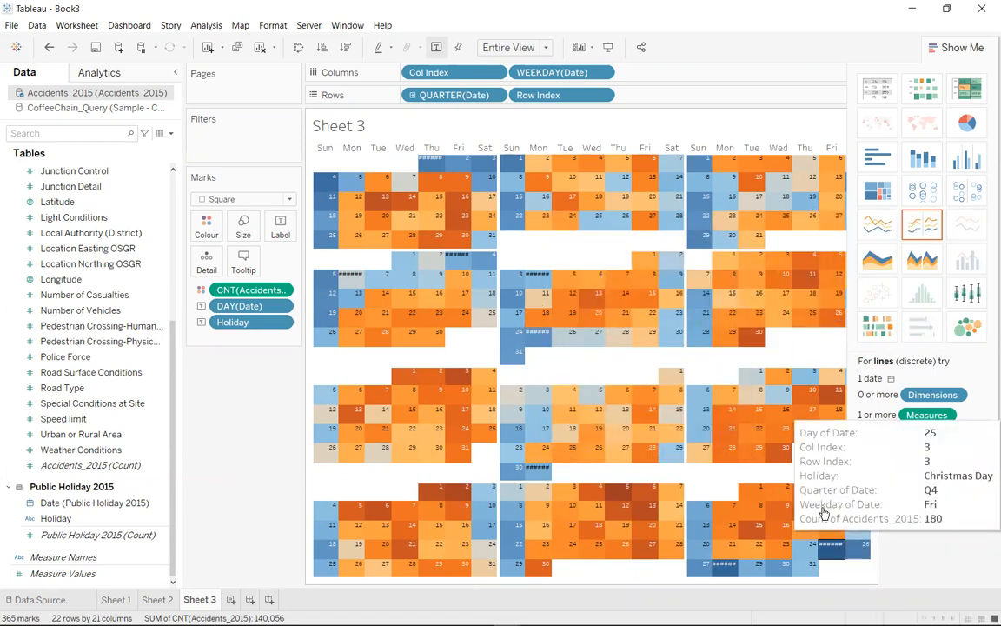
{"action": "mouse_move", "coordinate": [537, 471]}
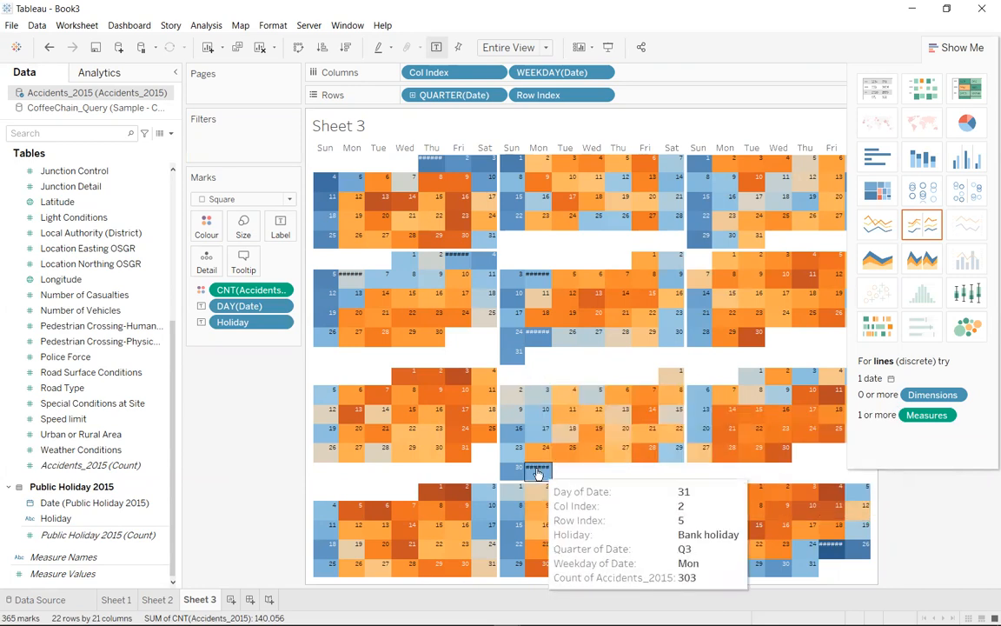